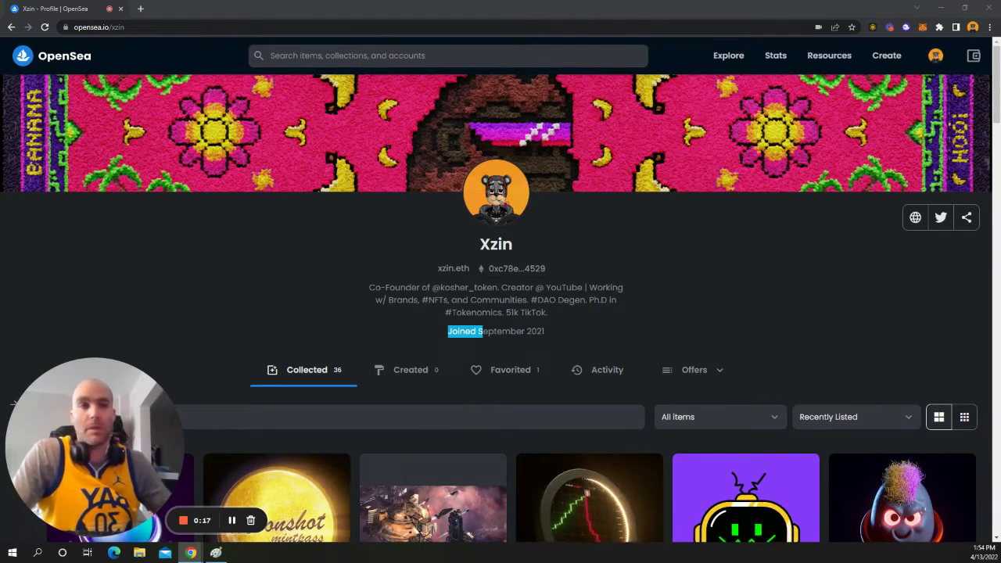
# Unlock the Binance Wallet extension with the account password to reveal the BNB Smart Chain account
pyautogui.click(873, 27)
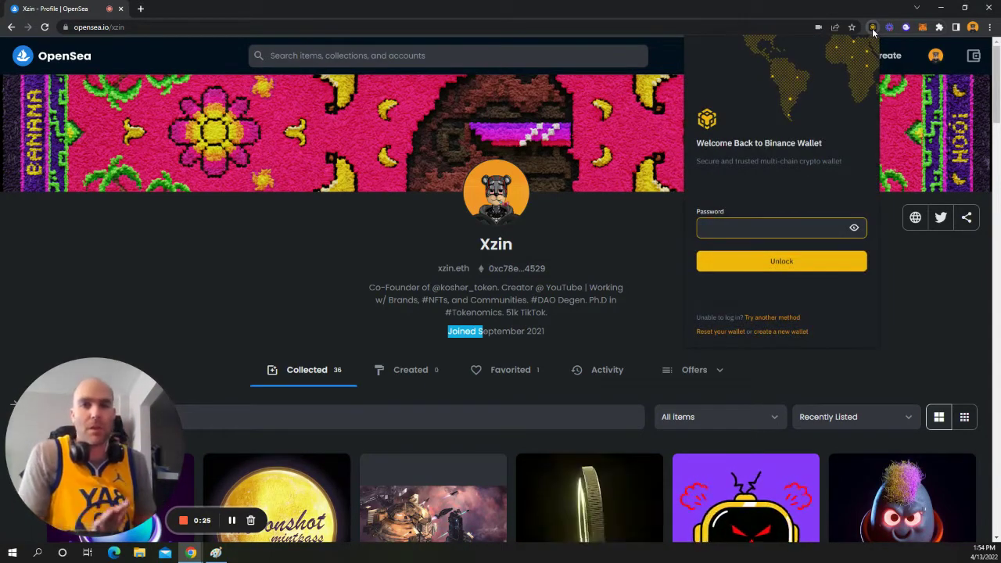
pyautogui.hotkey('ctrl', 'v')
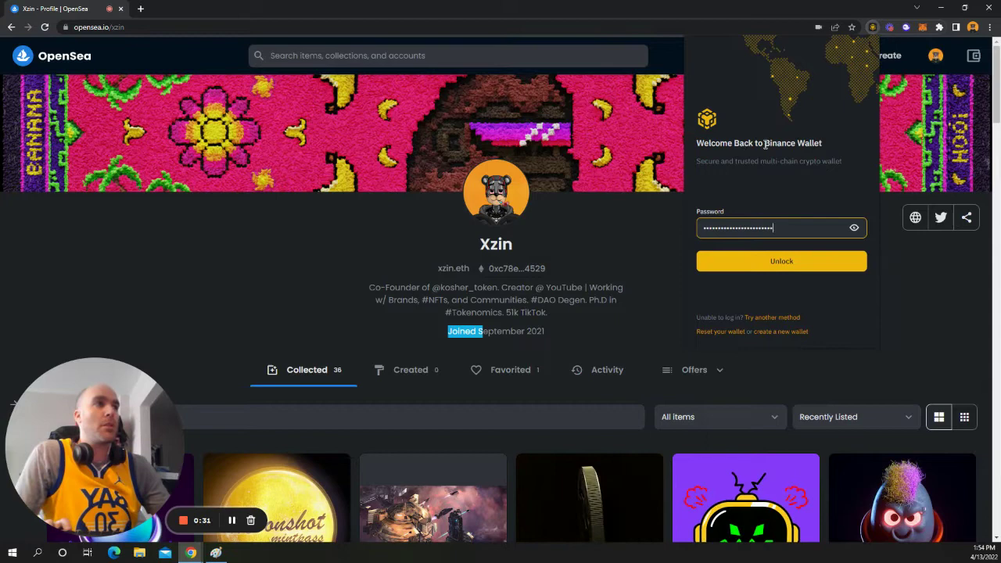
pyautogui.click(767, 267)
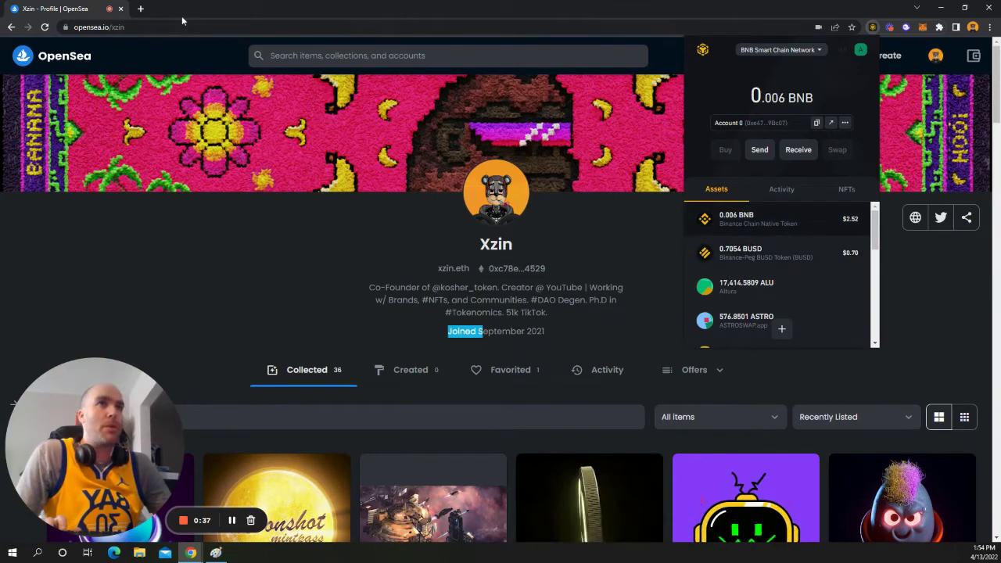
# Load pancakeswap.finance in a new Chrome tab
pyautogui.click(141, 9)
pyautogui.click(86, 8)
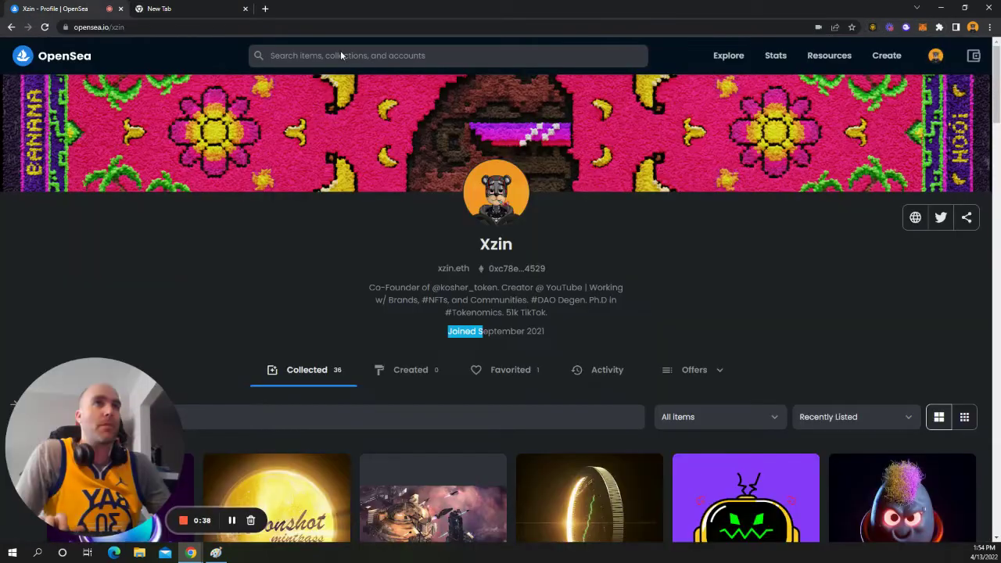
pyautogui.click(236, 11)
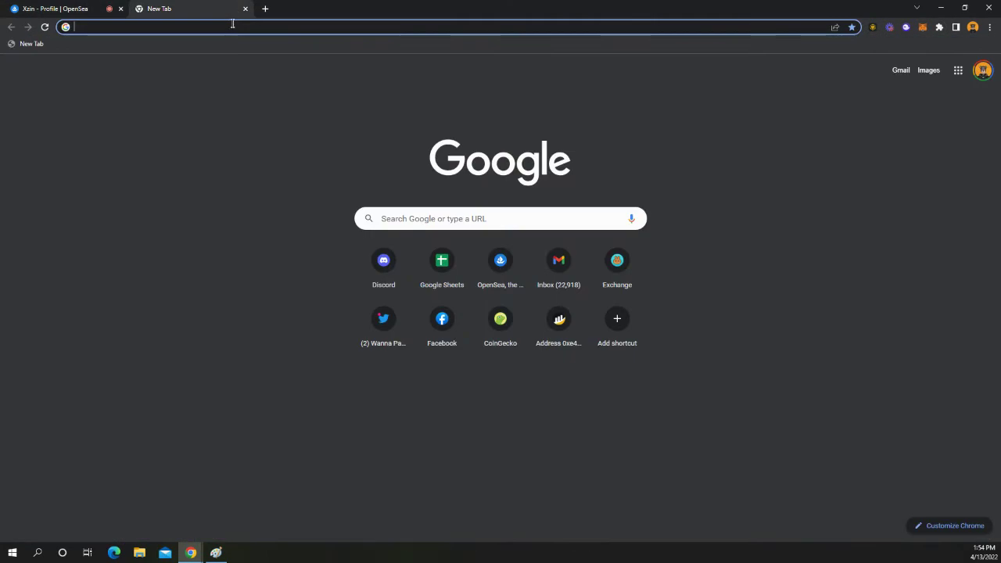
pyautogui.click(228, 27)
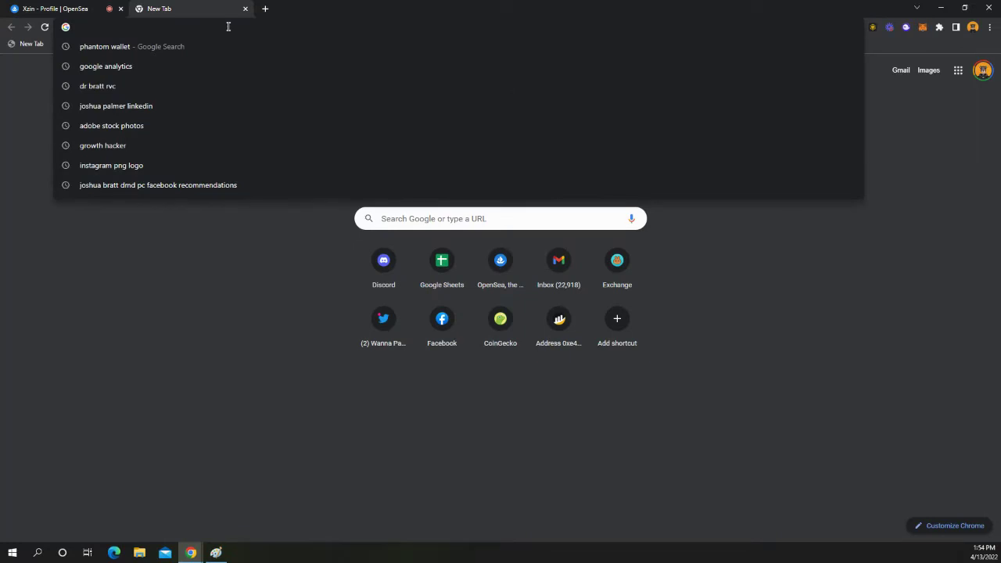
pyautogui.write('pancakeswap.')
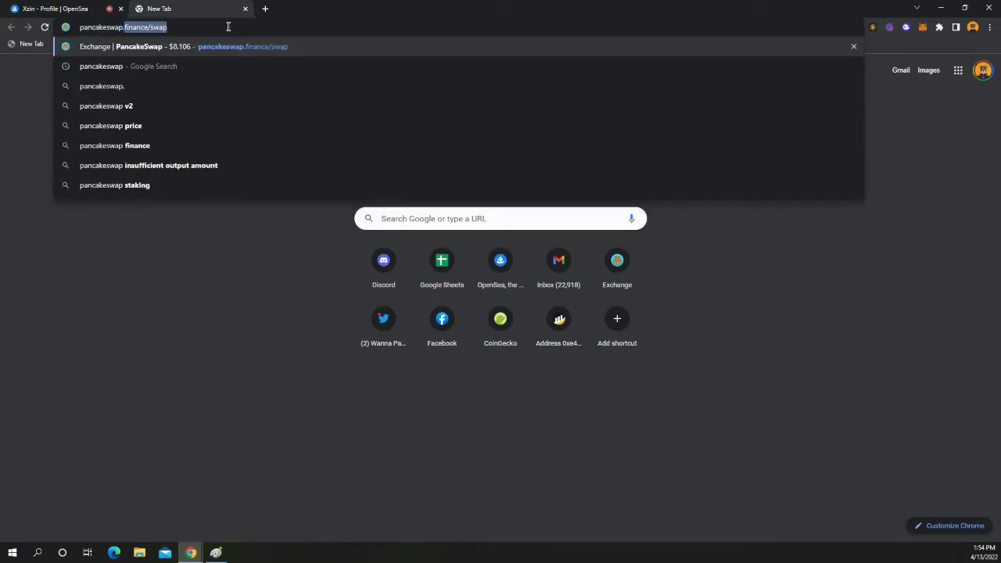
pyautogui.write('fin')
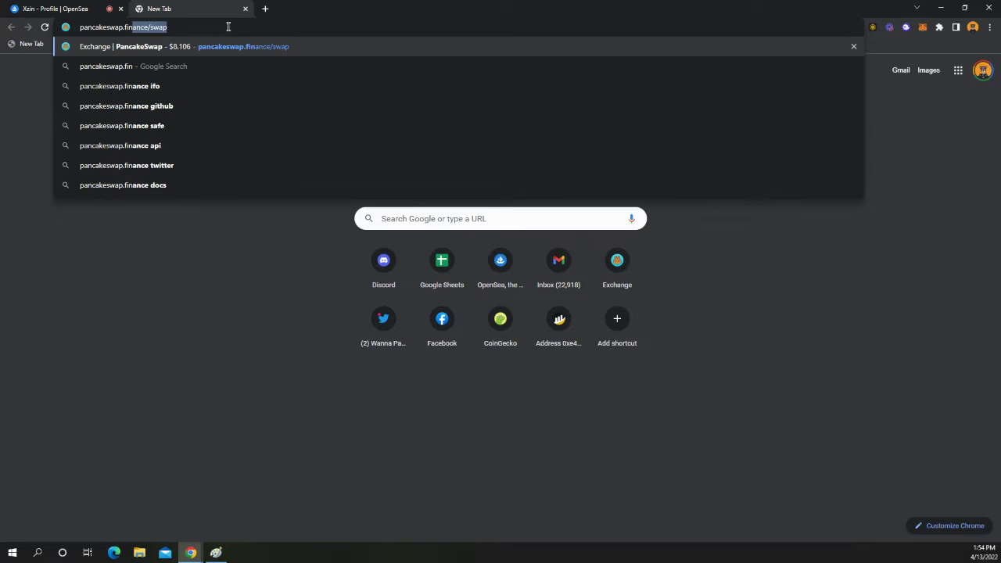
pyautogui.write('ance')
pyautogui.press('Delete')
pyautogui.press('Return')
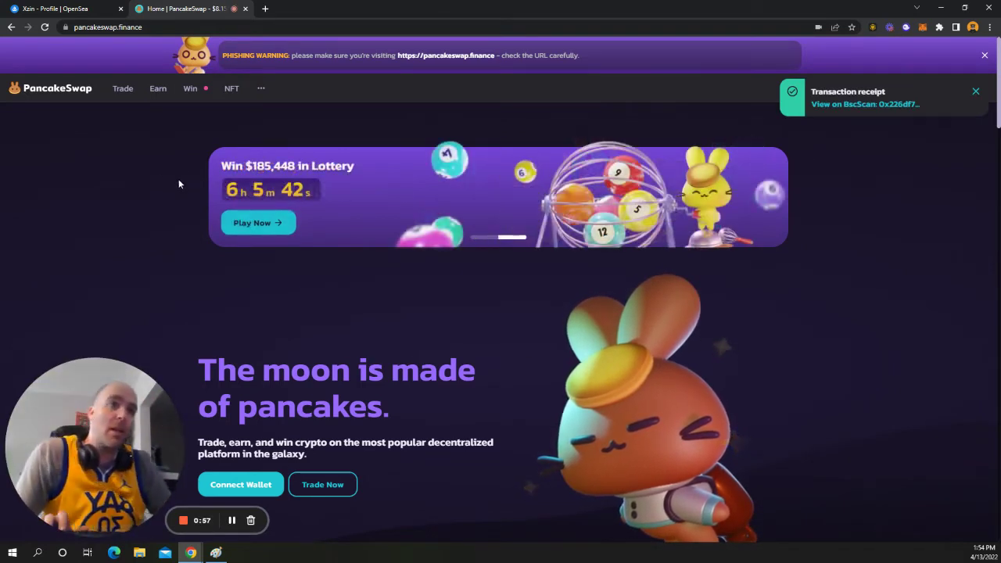
# Go to Trade > Swap and connect Binance Wallet from the extra wallet options
pyautogui.moveTo(120, 93)
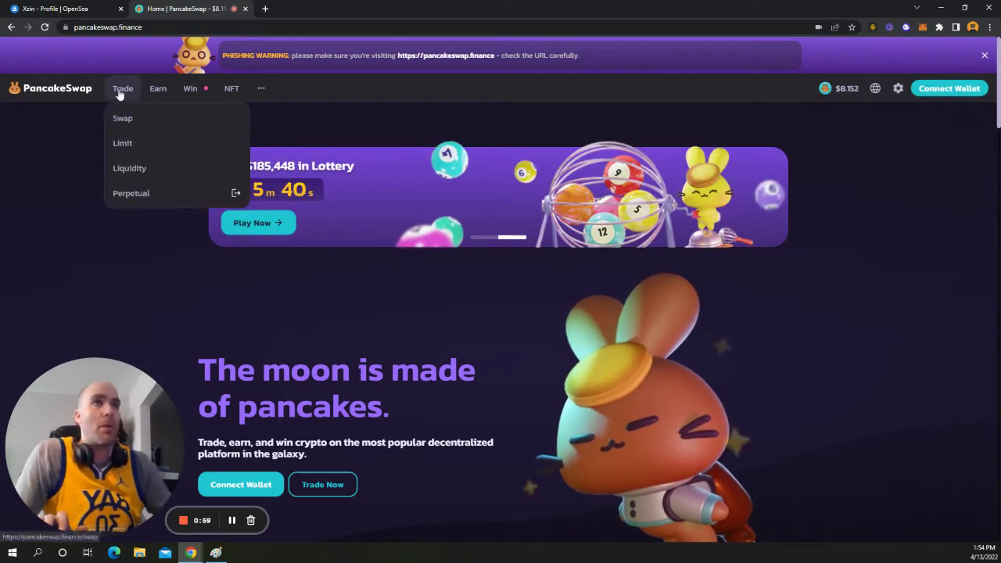
pyautogui.click(123, 119)
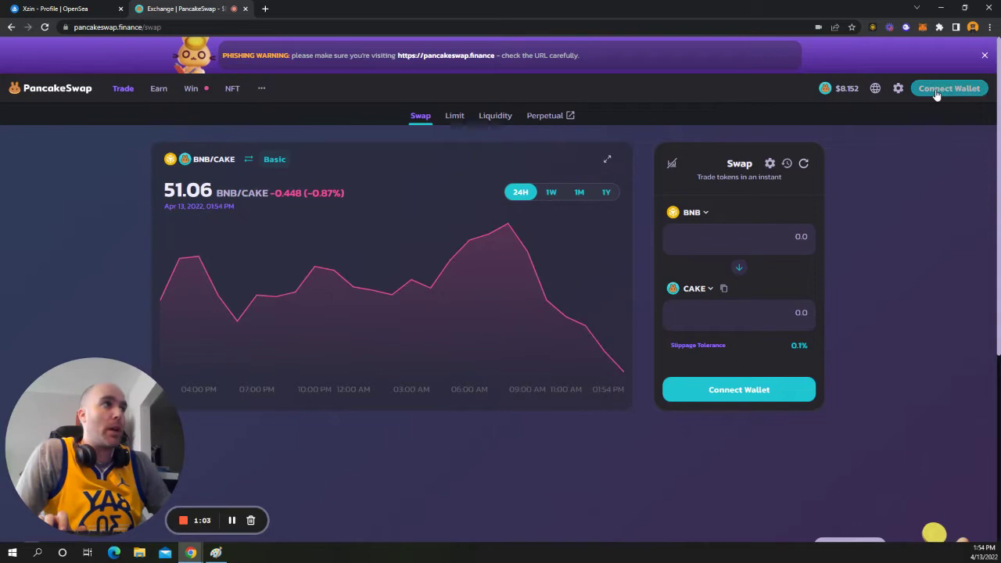
pyautogui.click(937, 90)
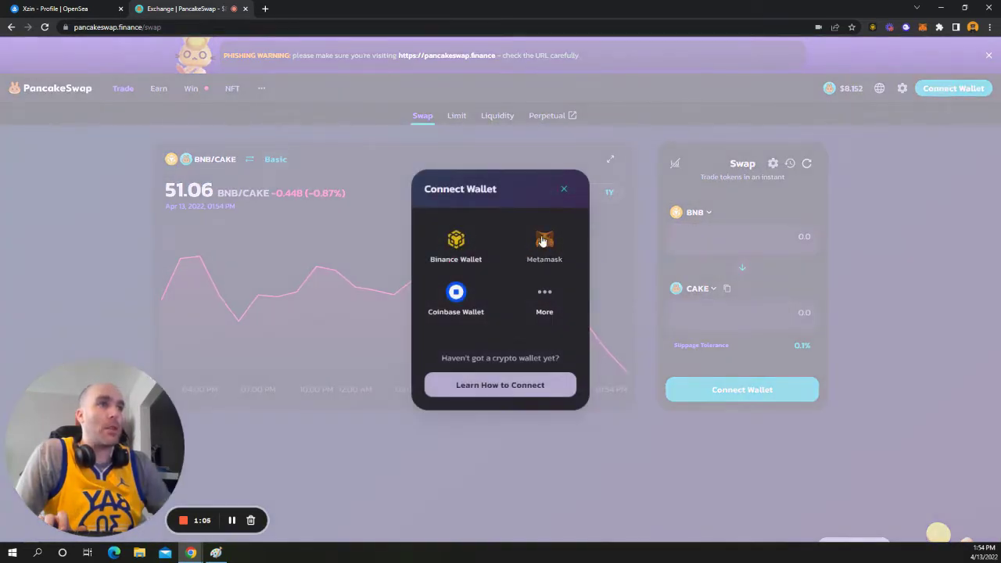
pyautogui.click(543, 292)
pyautogui.scroll(-1, 479, 245)
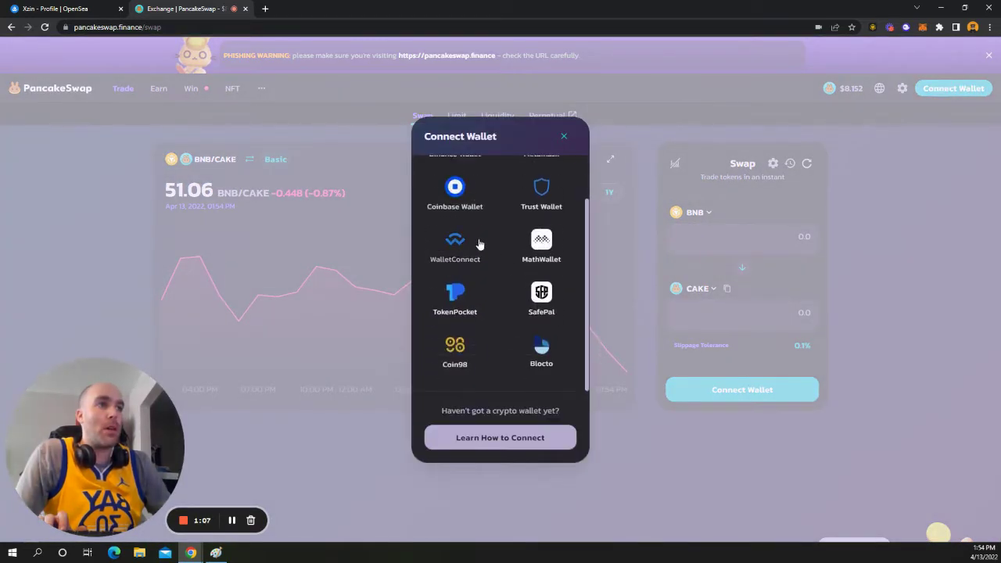
pyautogui.scroll(1, 479, 245)
pyautogui.click(456, 205)
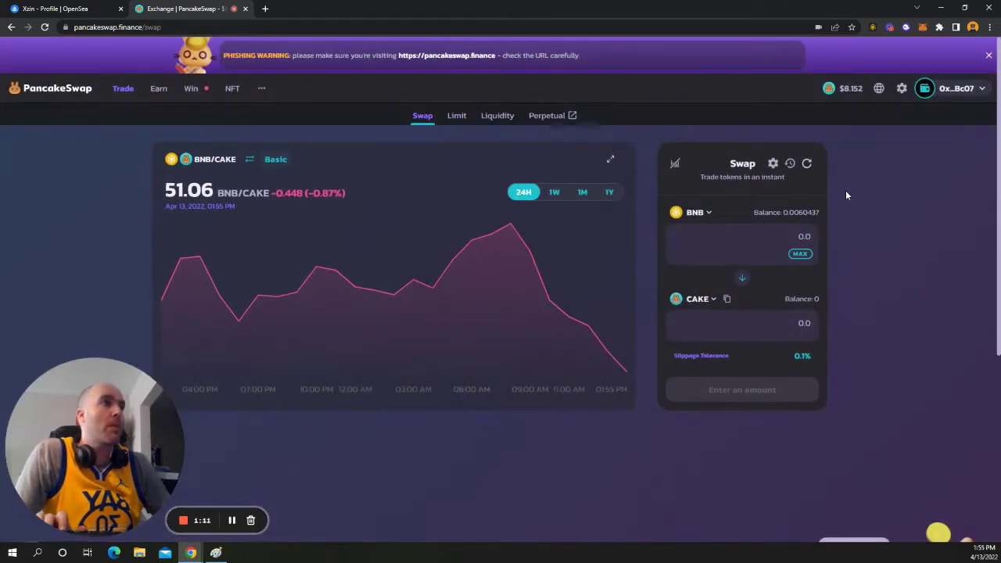
# Choose ALU as the token to sell and USDC as the token to receive
pyautogui.click(698, 213)
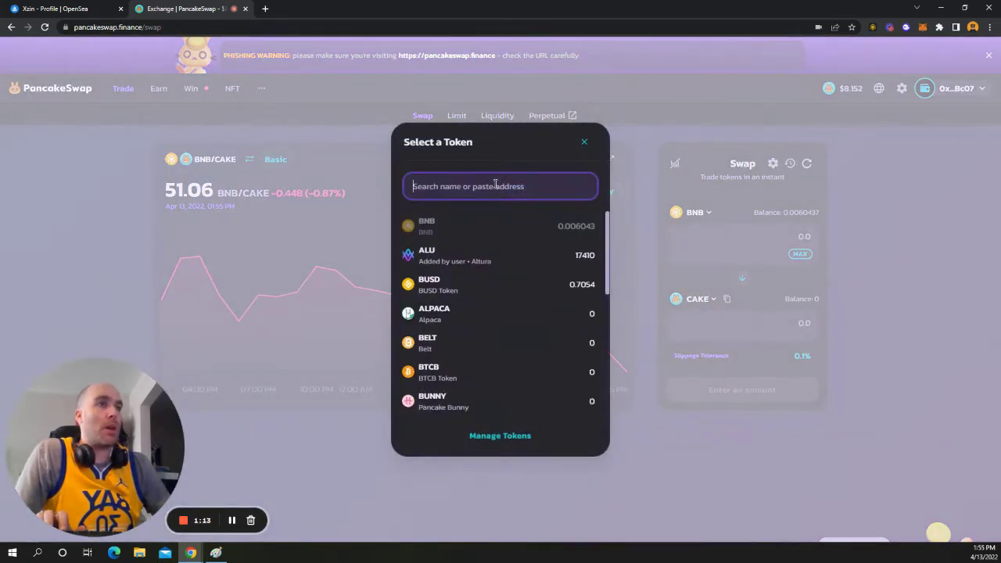
pyautogui.write('al')
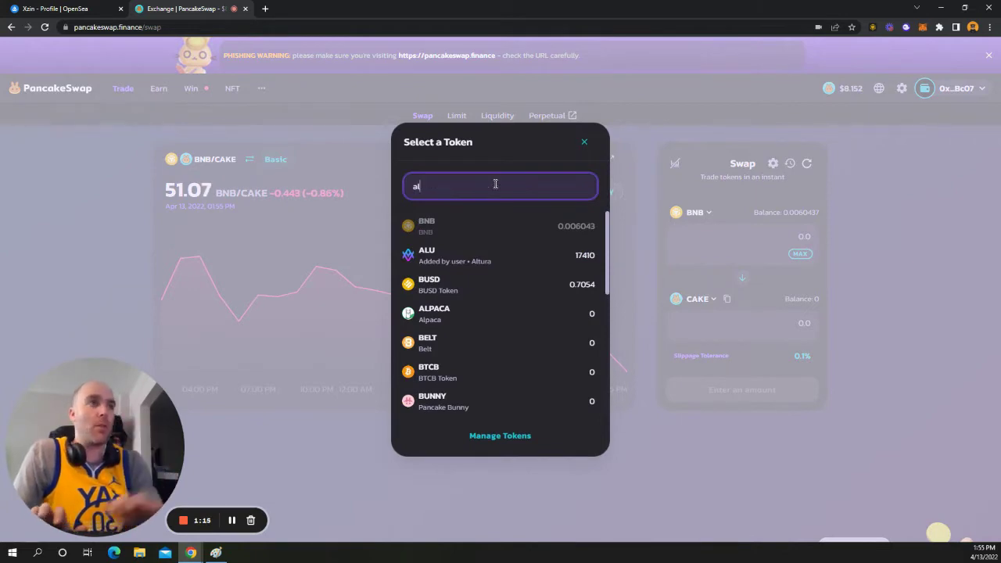
pyautogui.write('u')
pyautogui.click(438, 226)
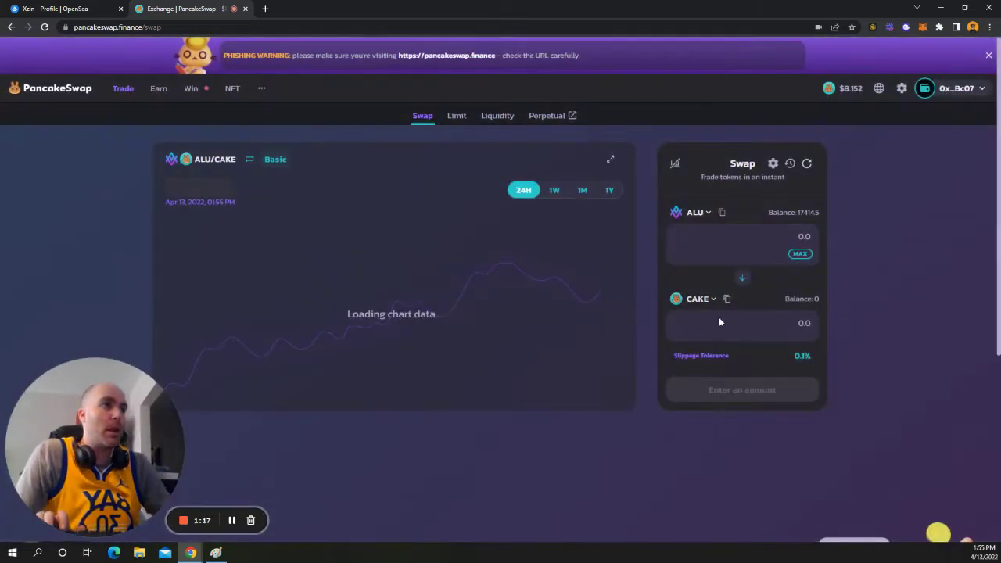
pyautogui.click(706, 300)
pyautogui.write('usdt')
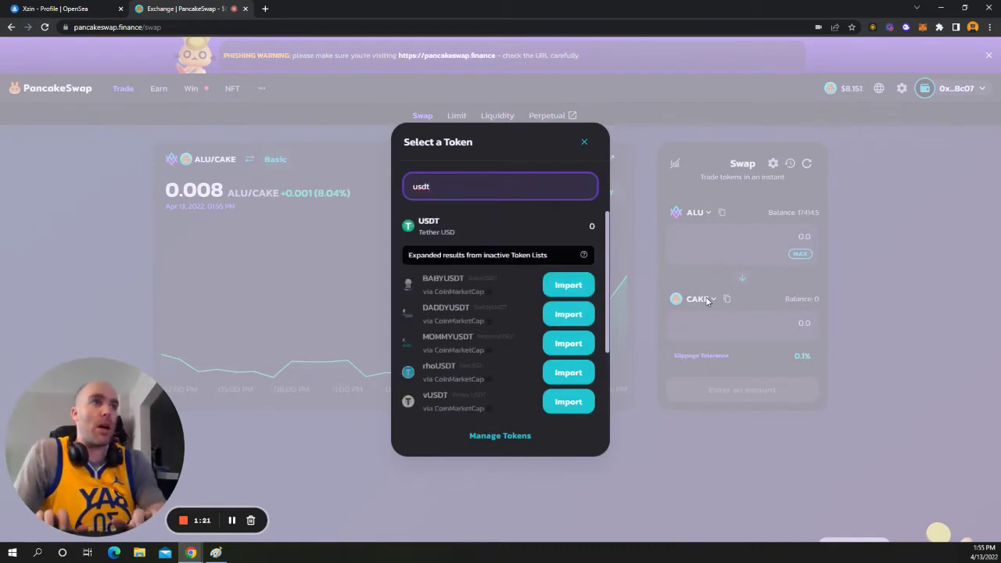
pyautogui.press('BackSpace')
pyautogui.write('c')
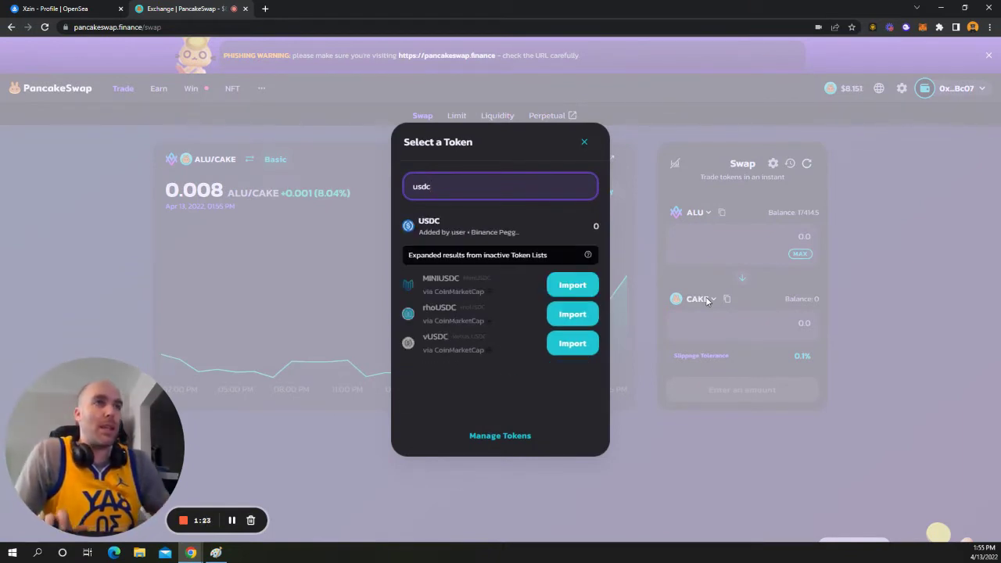
pyautogui.click(466, 234)
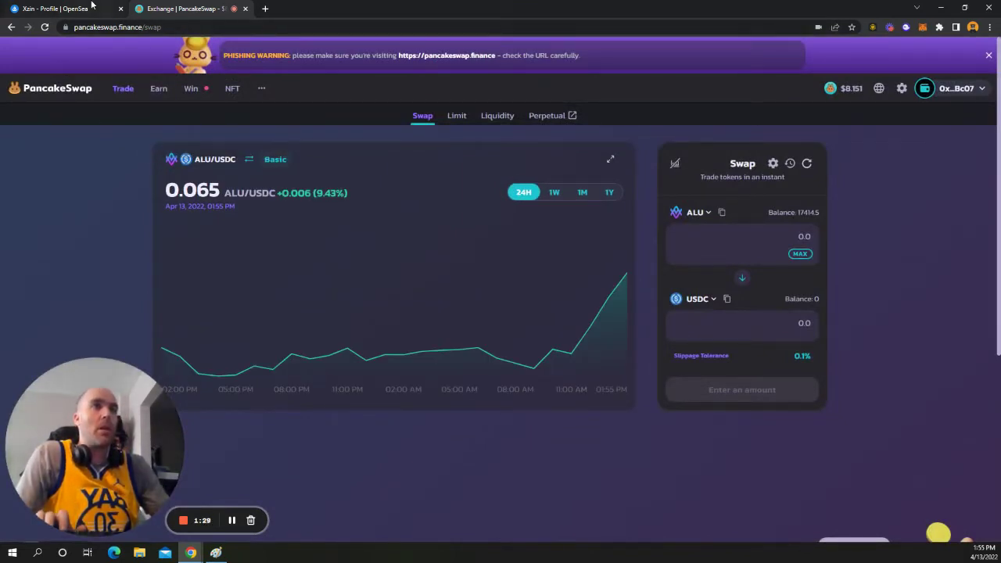
# Open CoinGecko's Altura (ALU) page from the omnibox and scroll down to its 7-day price chart
pyautogui.click(264, 9)
pyautogui.write('alturanft.com')
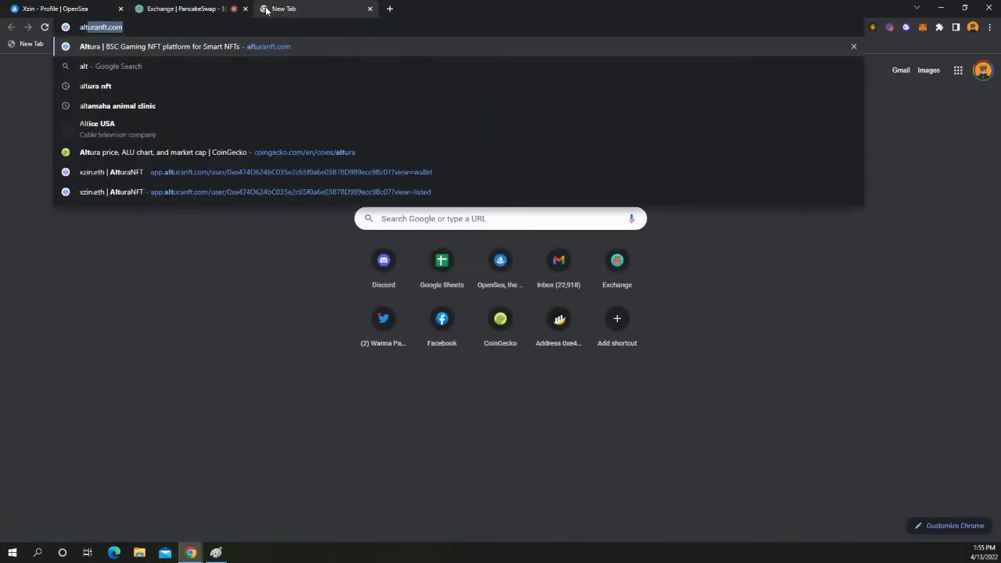
pyautogui.press('Down')
pyautogui.press('Down')
pyautogui.press('Down')
pyautogui.press('Down')
pyautogui.press('Down')
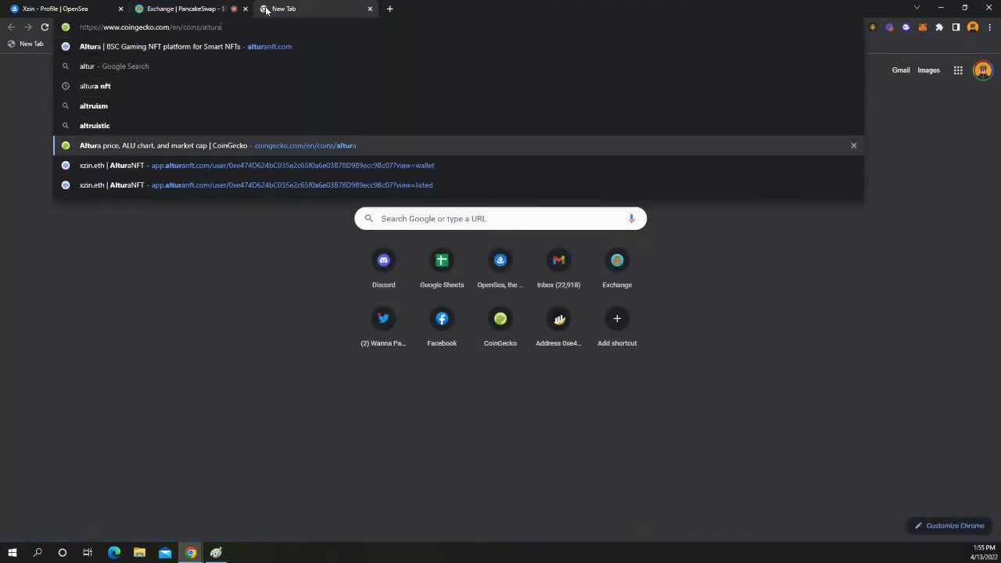
pyautogui.press('Return')
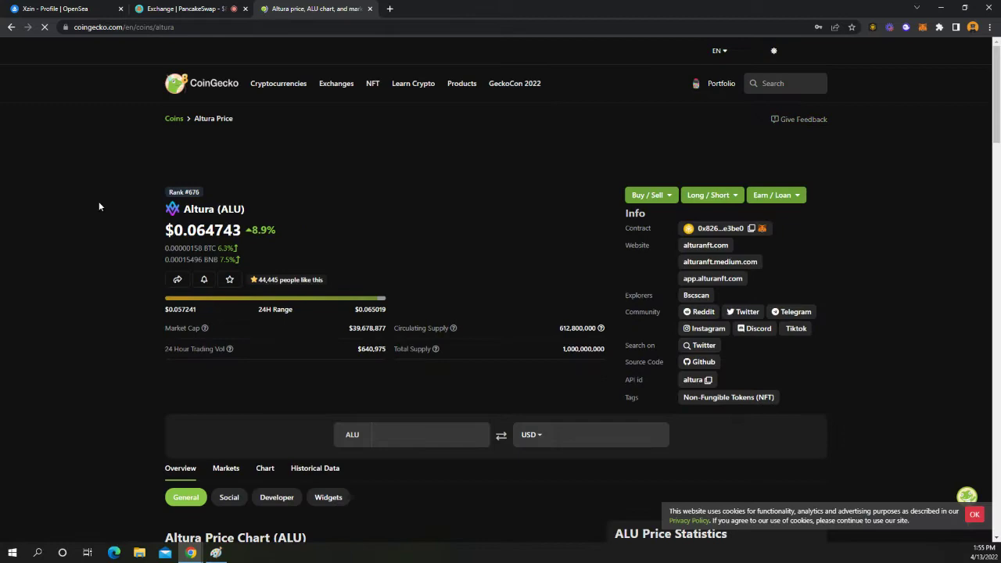
pyautogui.scroll(-4, 160, 179)
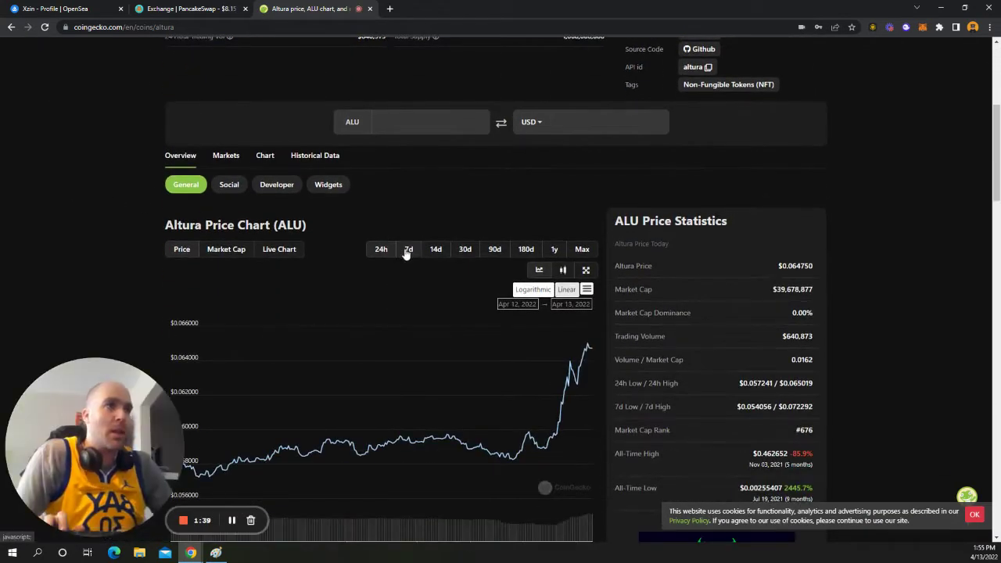
pyautogui.scroll(-1, 283, 250)
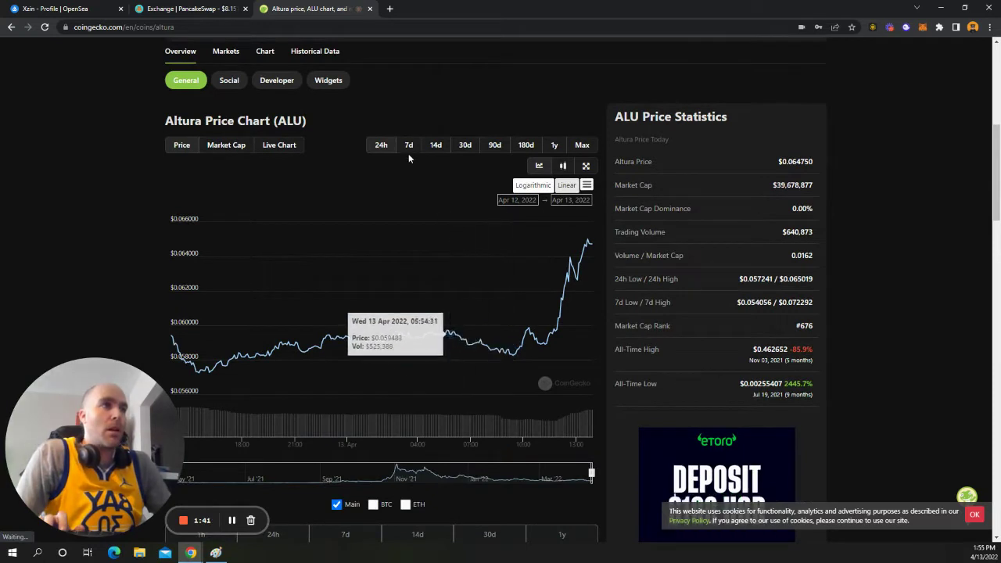
pyautogui.scroll(-1, 313, 250)
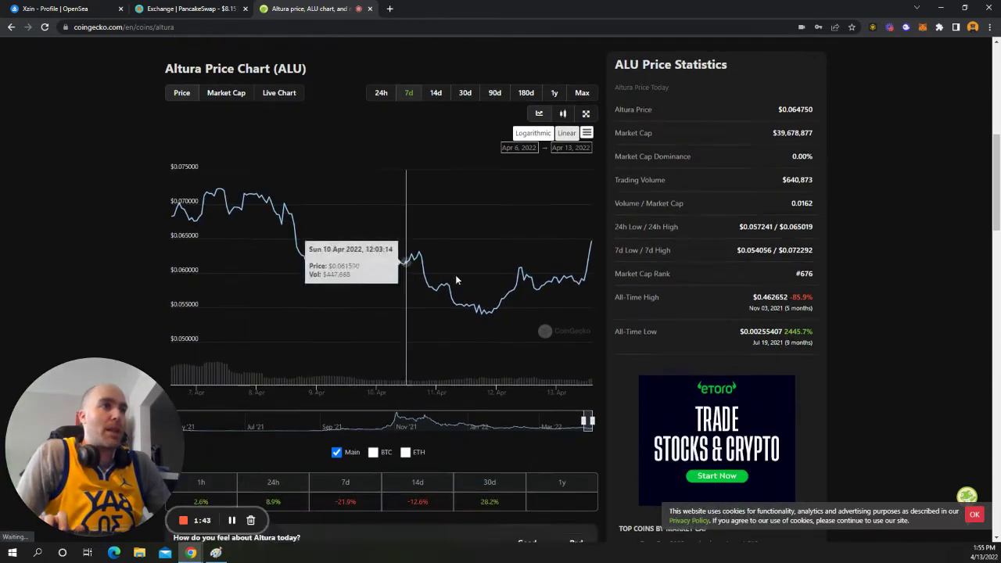
pyautogui.scroll(-1, 329, 195)
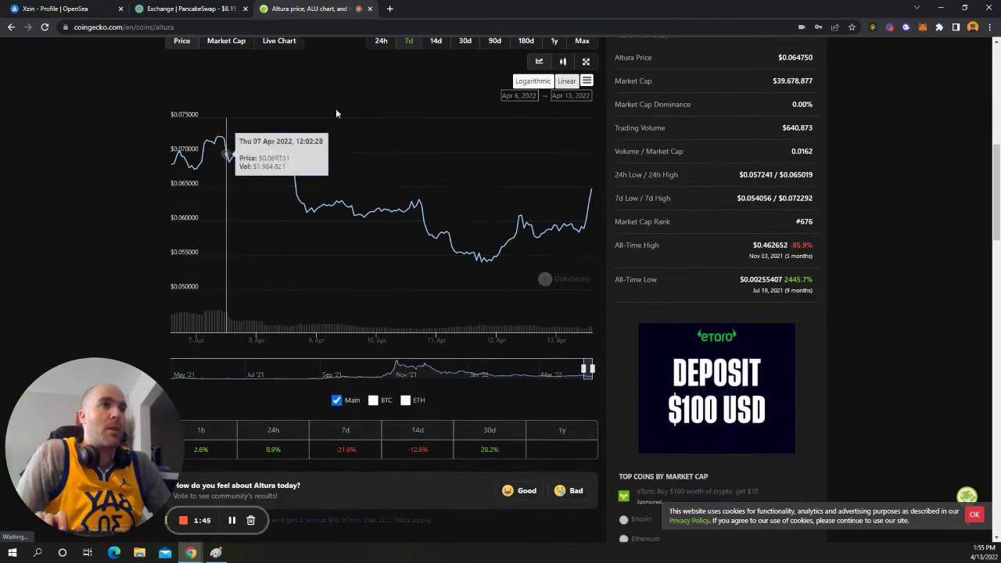
# Briefly open tradingview.com in a new tab, then close it
pyautogui.click(389, 10)
pyautogui.write('trad')
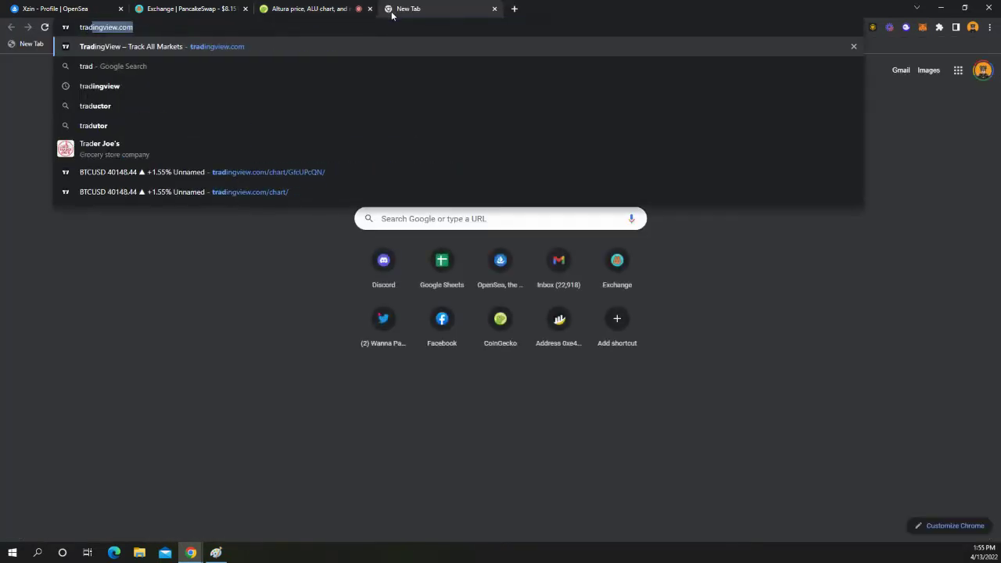
pyautogui.press('Return')
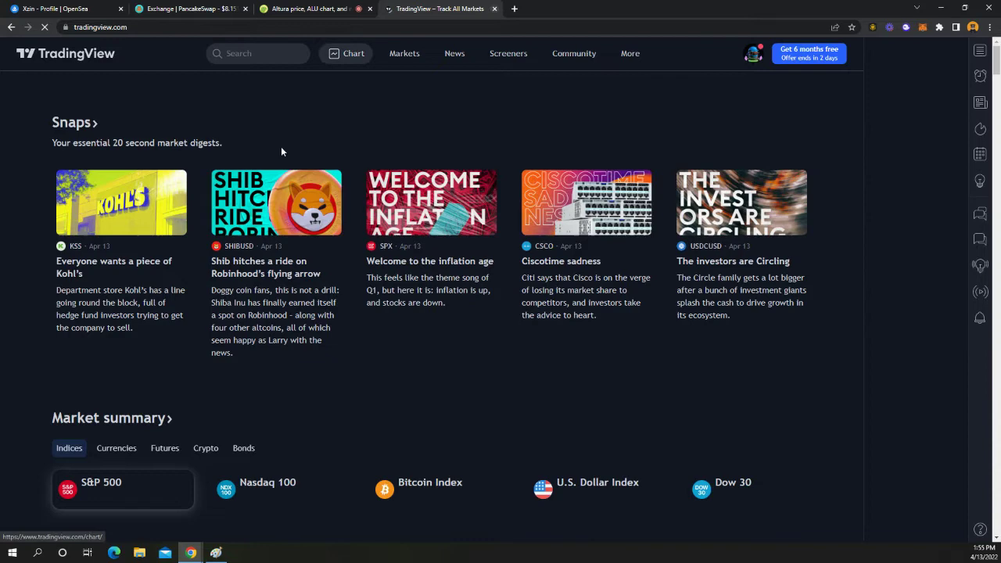
# Close the TradingView tab to return to the Altura price page
pyautogui.click(492, 8)
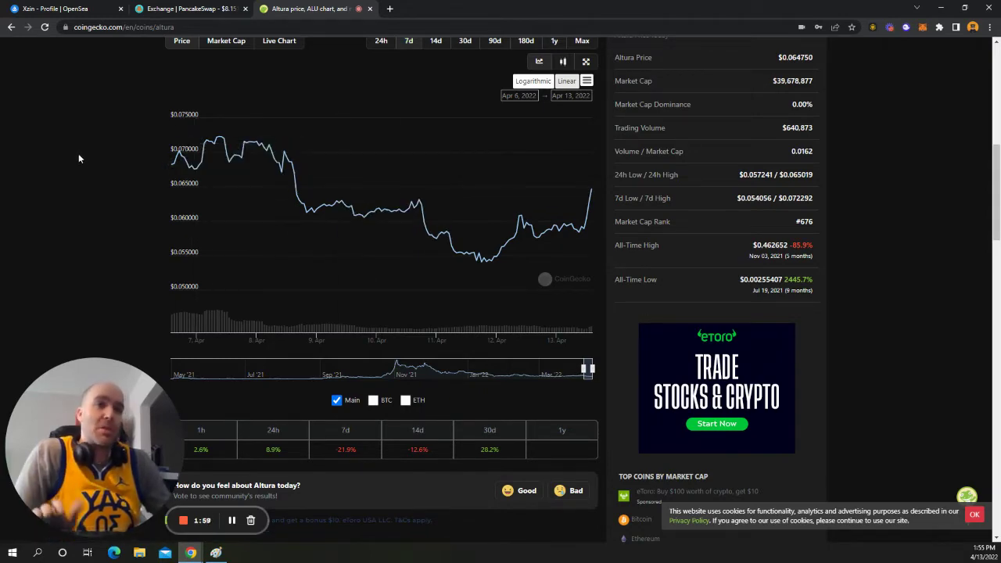
# Return to PancakeSwap and enter 2000 ALU, getting a quote of 129.302 USDC
pyautogui.click(195, 9)
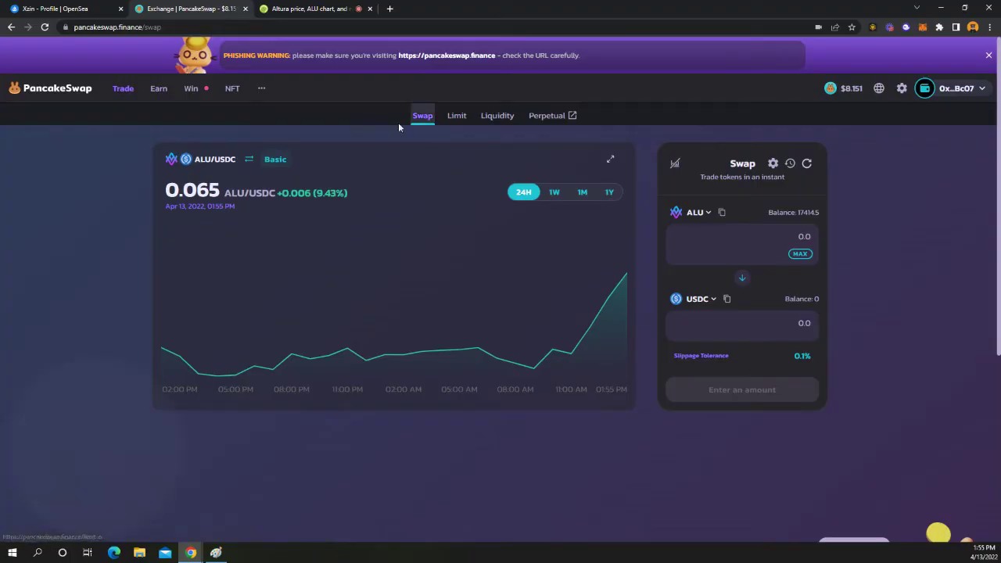
pyautogui.moveTo(945, 97)
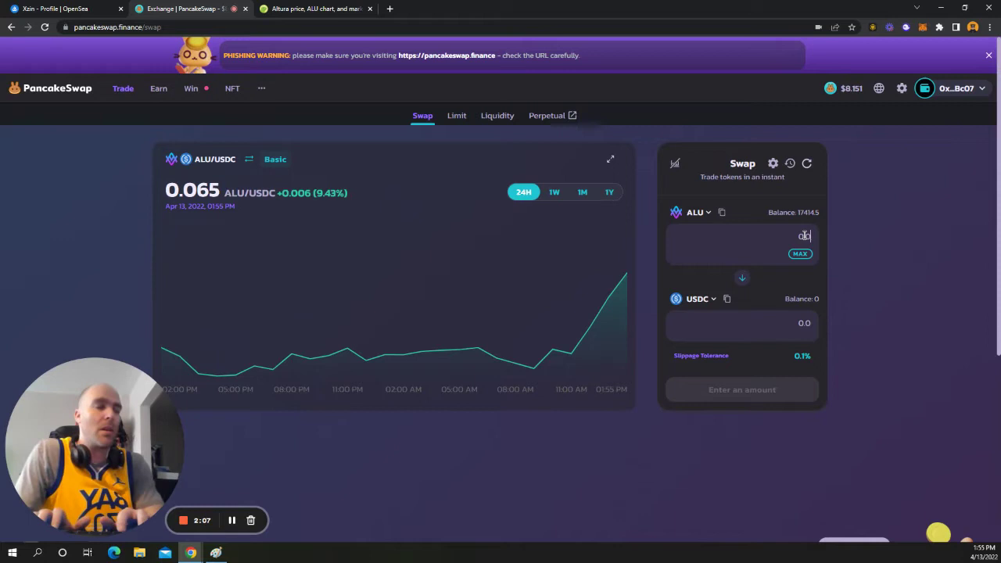
pyautogui.write('2000')
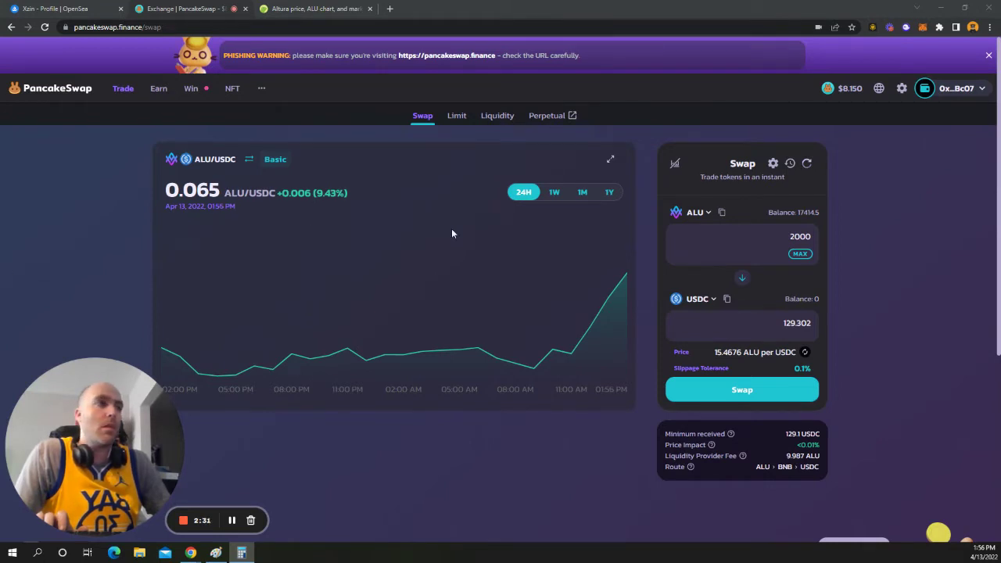
# Attempt to confirm the 2000 ALU swap and dismiss the Swap failed error
pyautogui.click(755, 391)
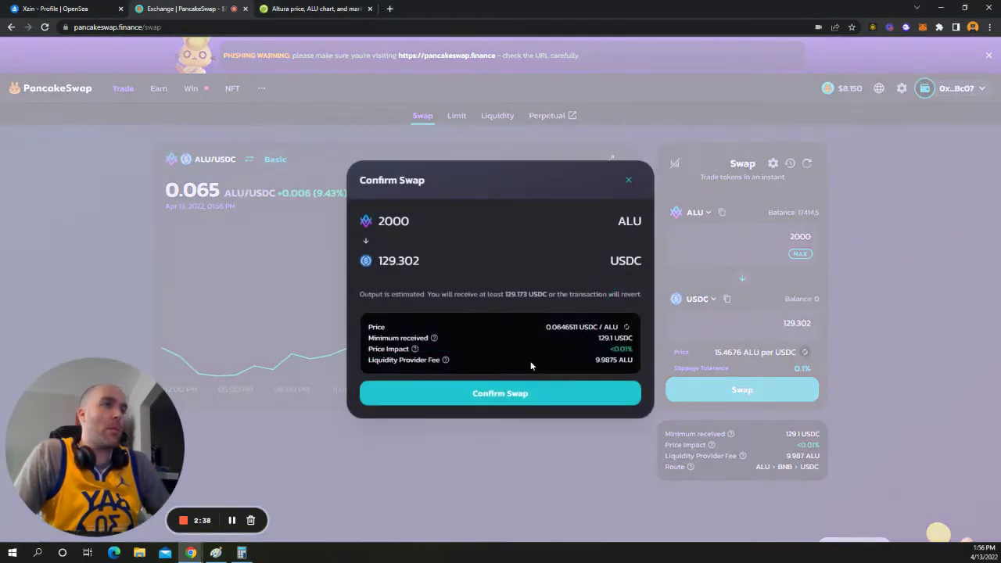
pyautogui.click(490, 400)
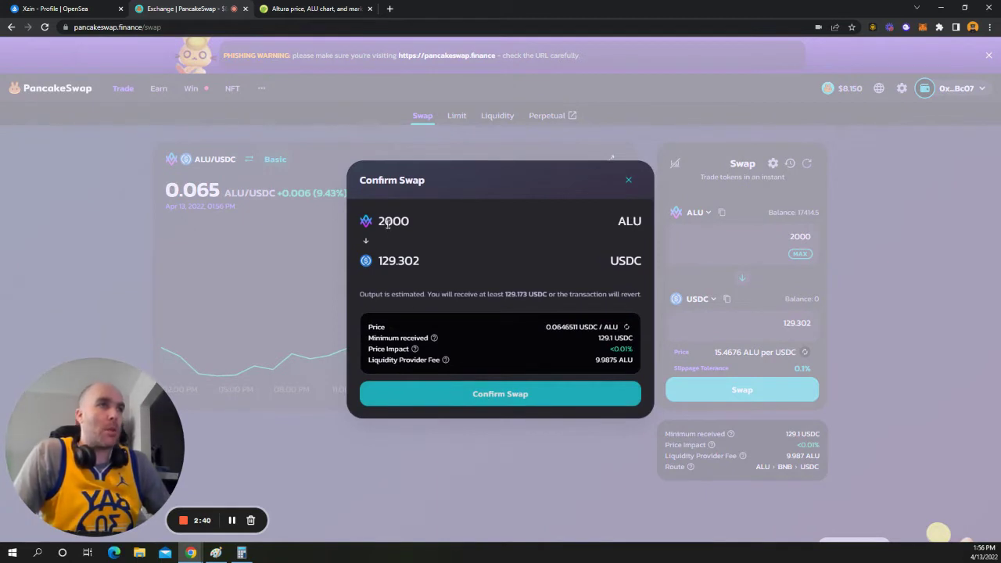
pyautogui.click(493, 398)
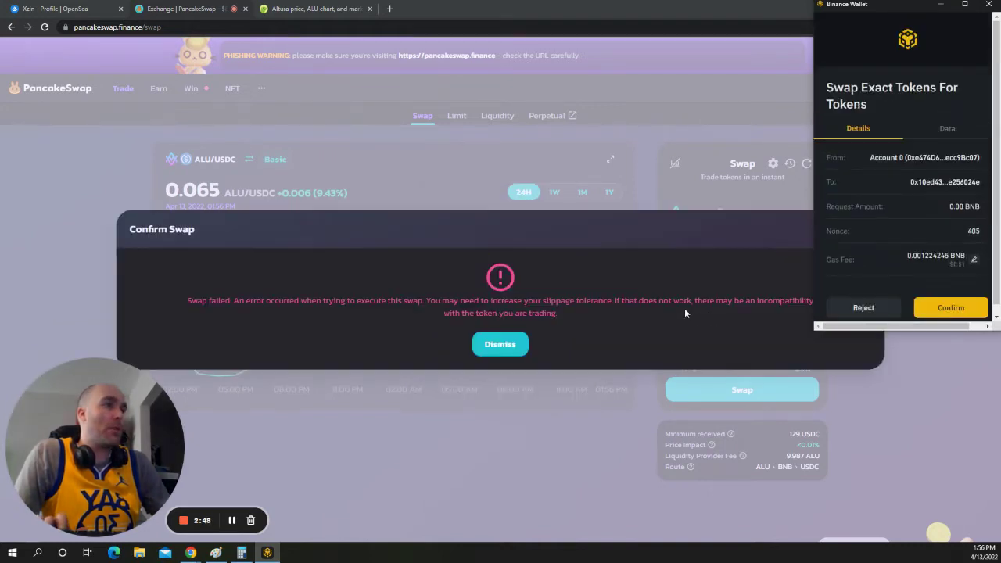
pyautogui.click(503, 346)
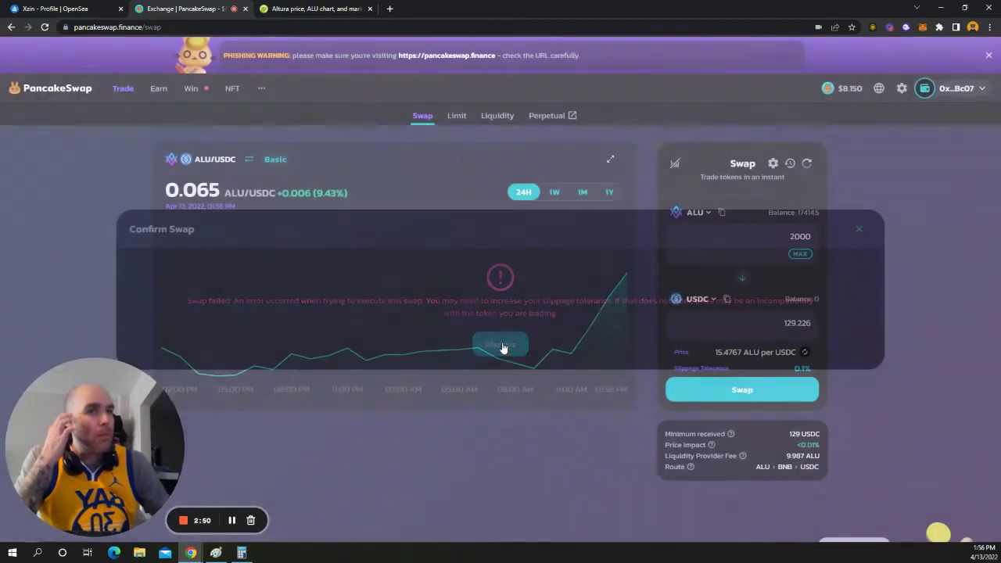
# Change the receive amount to 150 USDC (about 2321.54 ALU) and review the summary
pyautogui.moveTo(777, 325); pyautogui.dragTo(825, 328)
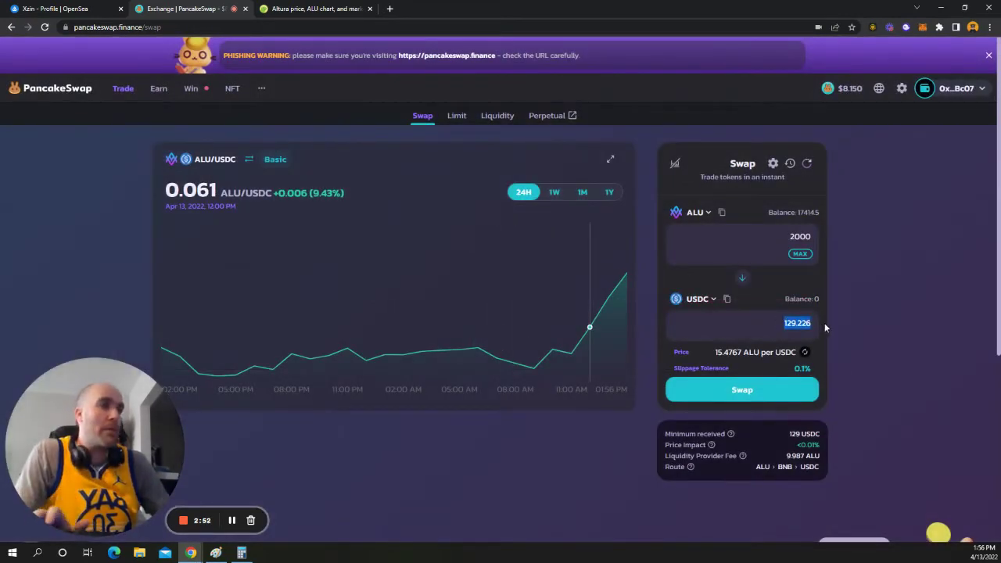
pyautogui.write('150')
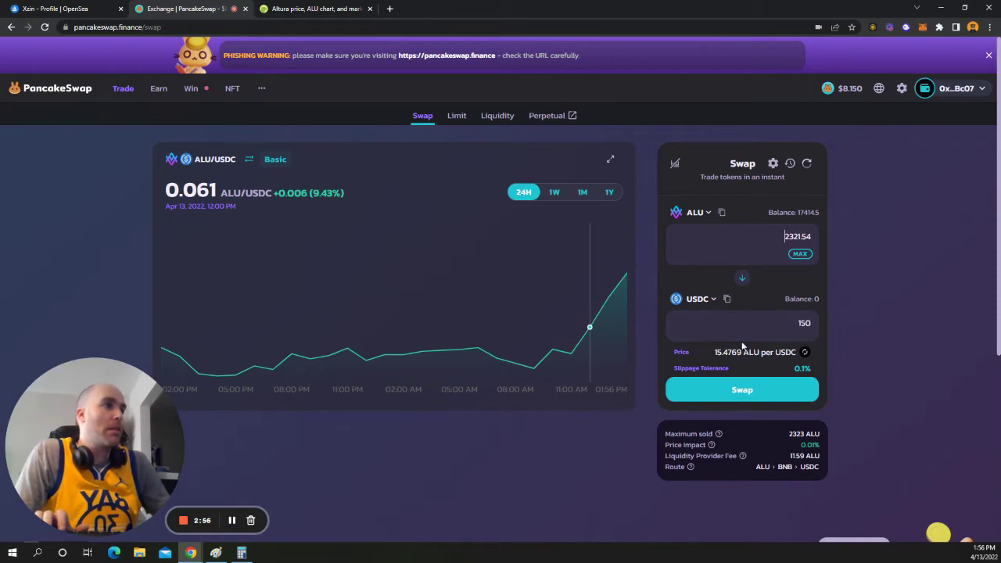
pyautogui.click(741, 390)
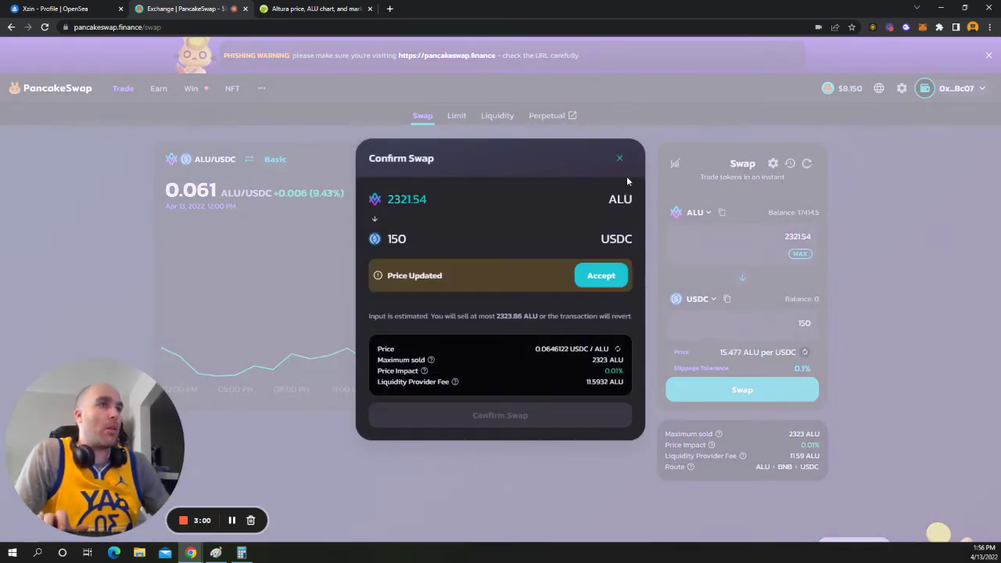
pyautogui.click(620, 160)
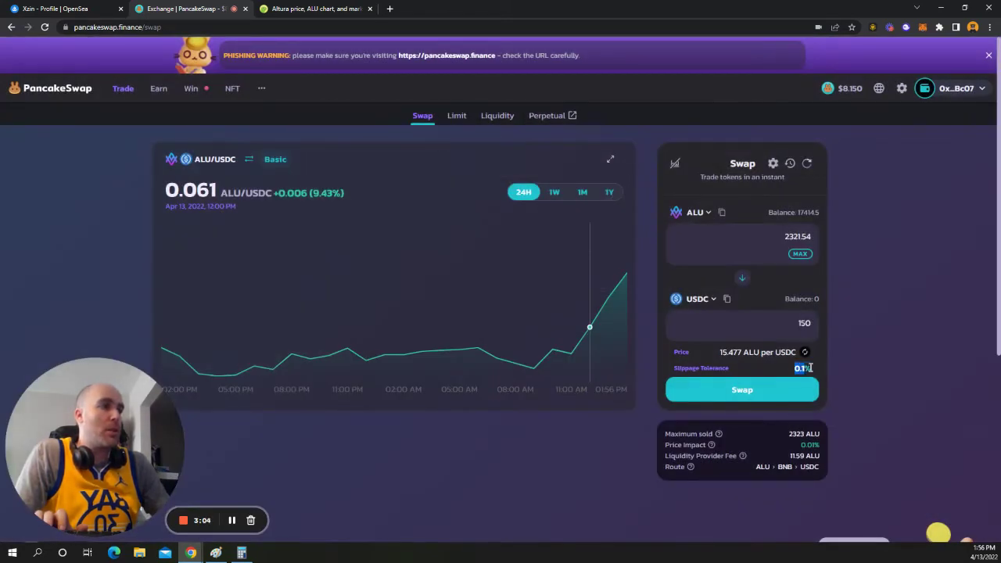
# In swap settings, try custom slippage values of 4, 5 and 10%, then revert to the 0.1% preset
pyautogui.tripleClick(712, 368)
pyautogui.click(712, 368)
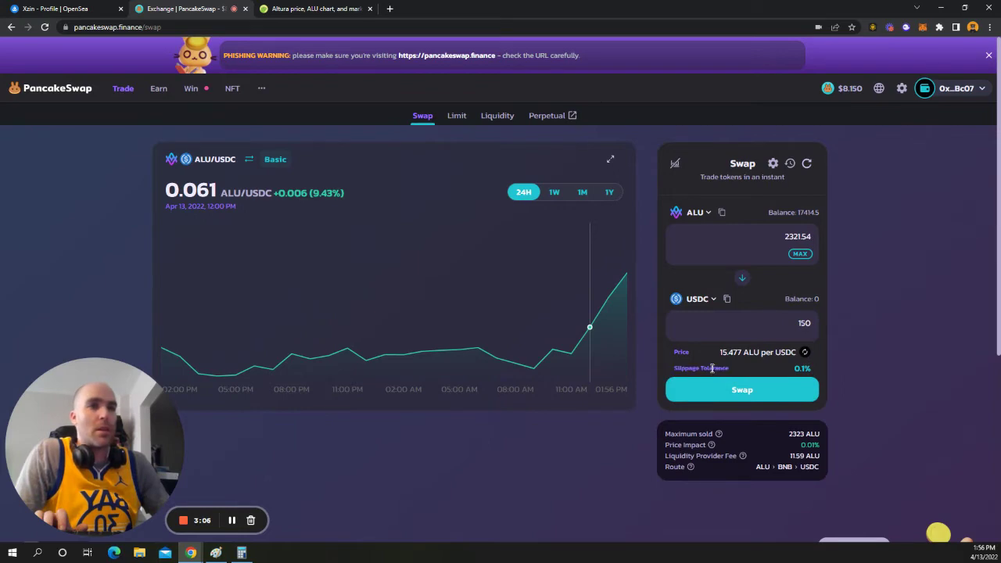
pyautogui.click(773, 163)
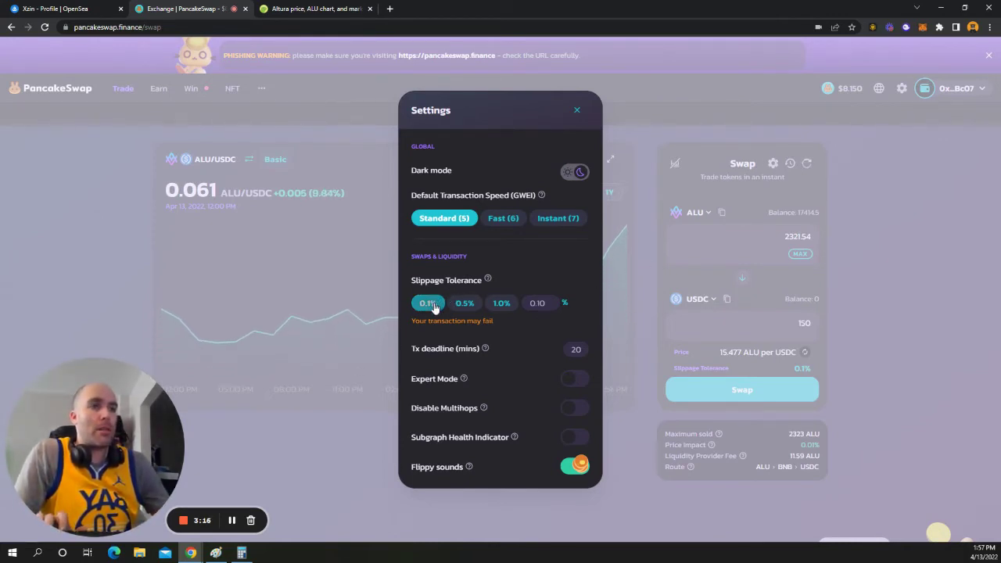
pyautogui.click(537, 303)
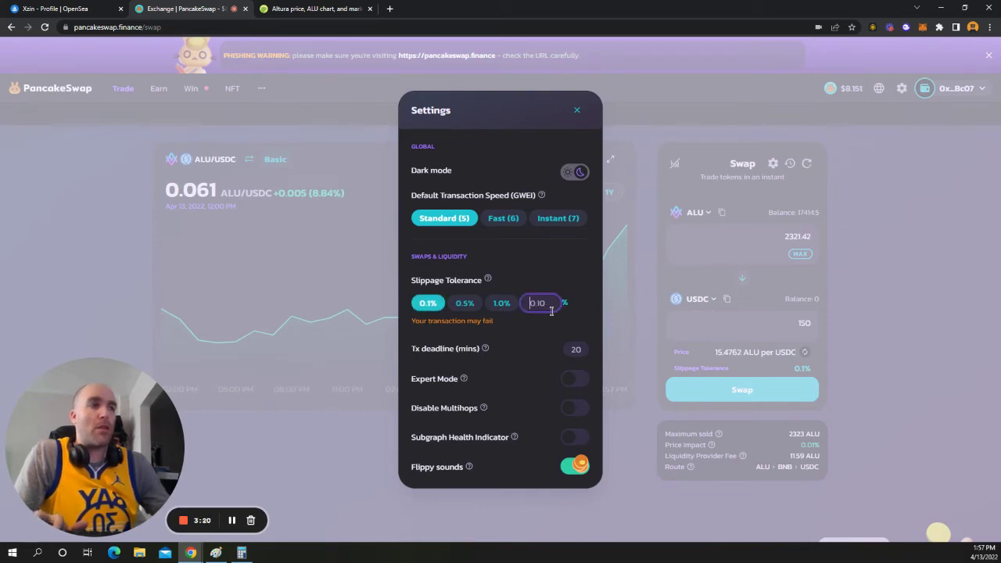
pyautogui.write('4')
pyautogui.write('5')
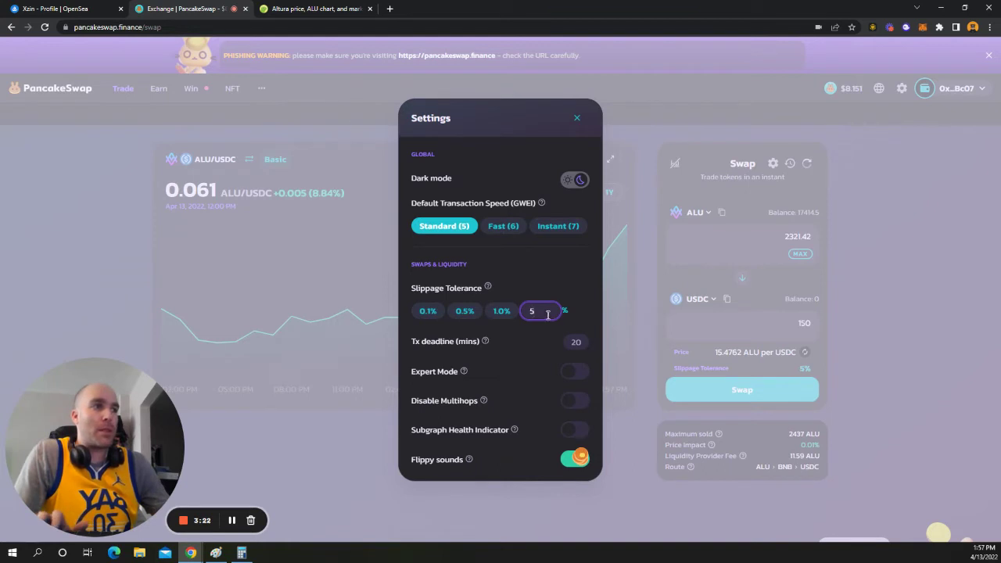
pyautogui.click(501, 310)
pyautogui.click(535, 311)
pyautogui.write('10')
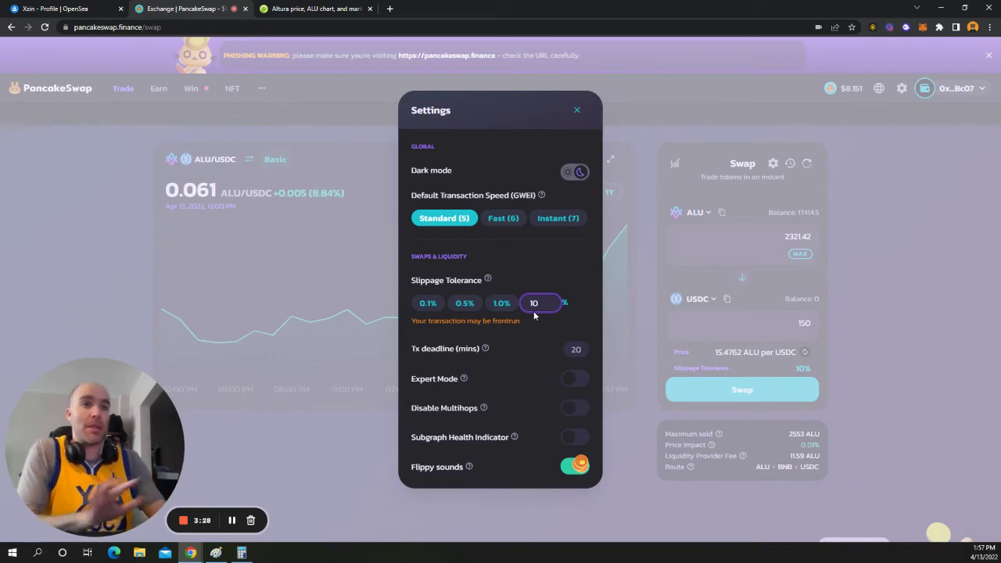
pyautogui.click(432, 305)
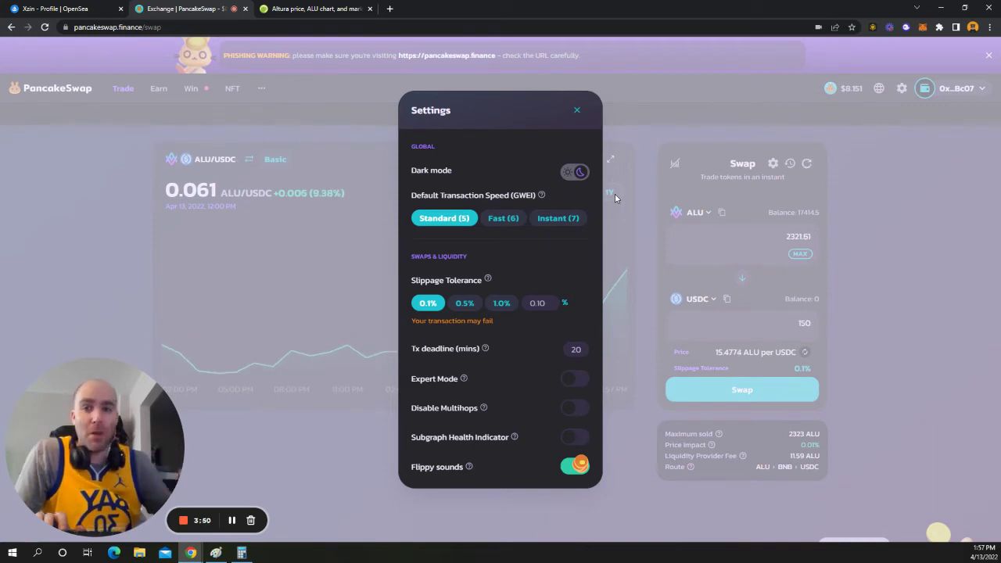
# Swap 2322.34 ALU for 150 USDC, accepting the price update and approving in Binance Wallet
pyautogui.click(579, 112)
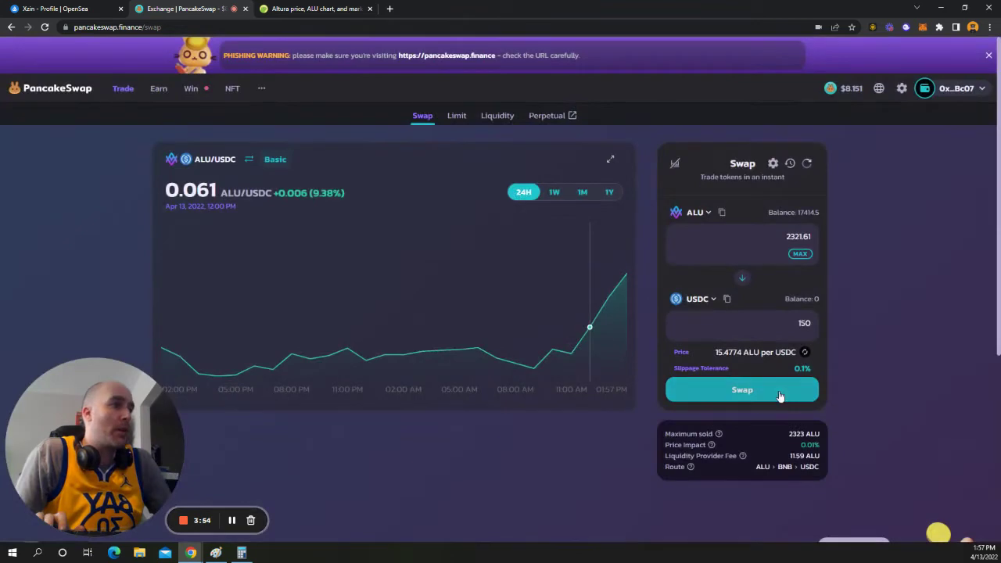
pyautogui.click(770, 391)
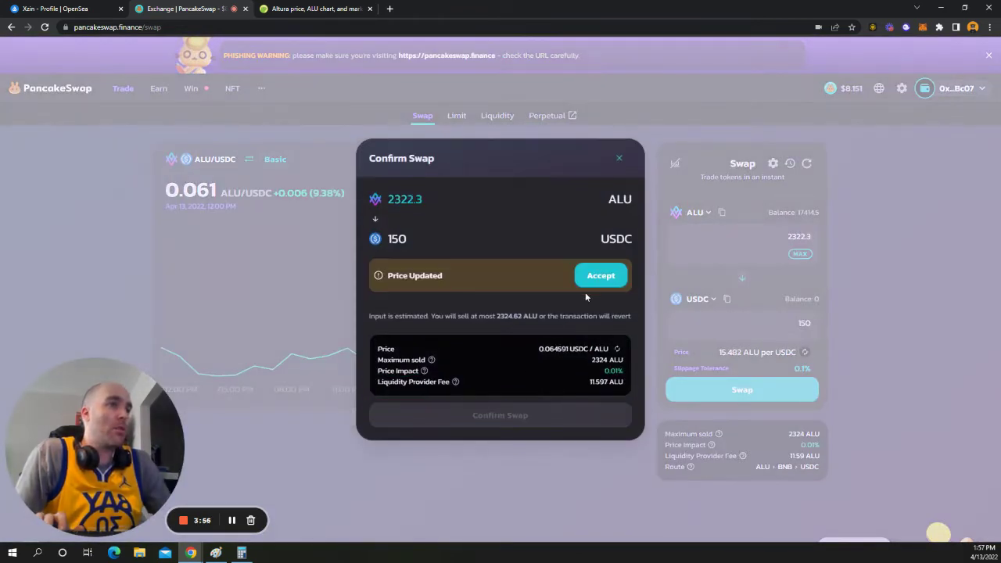
pyautogui.click(596, 278)
pyautogui.click(532, 395)
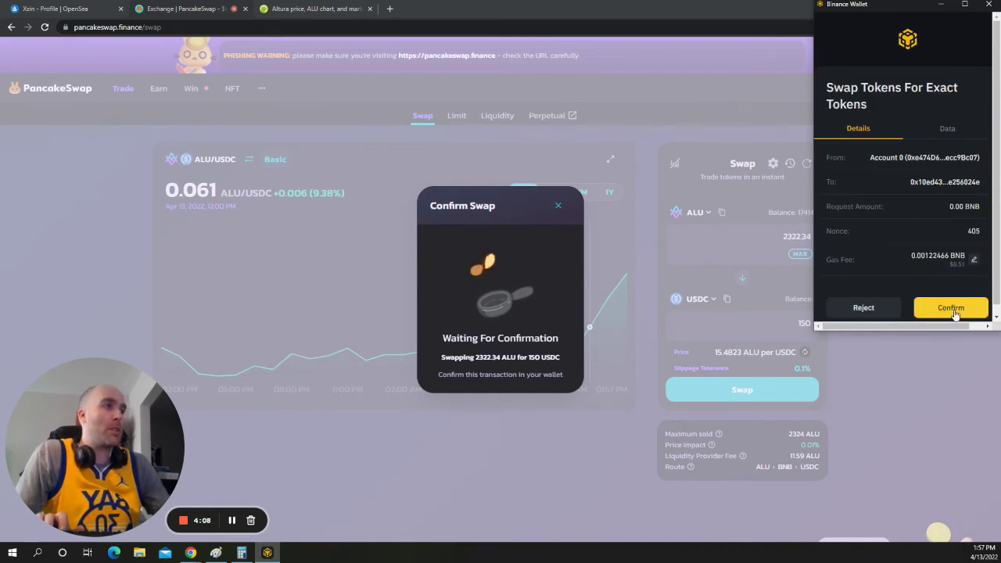
pyautogui.click(953, 310)
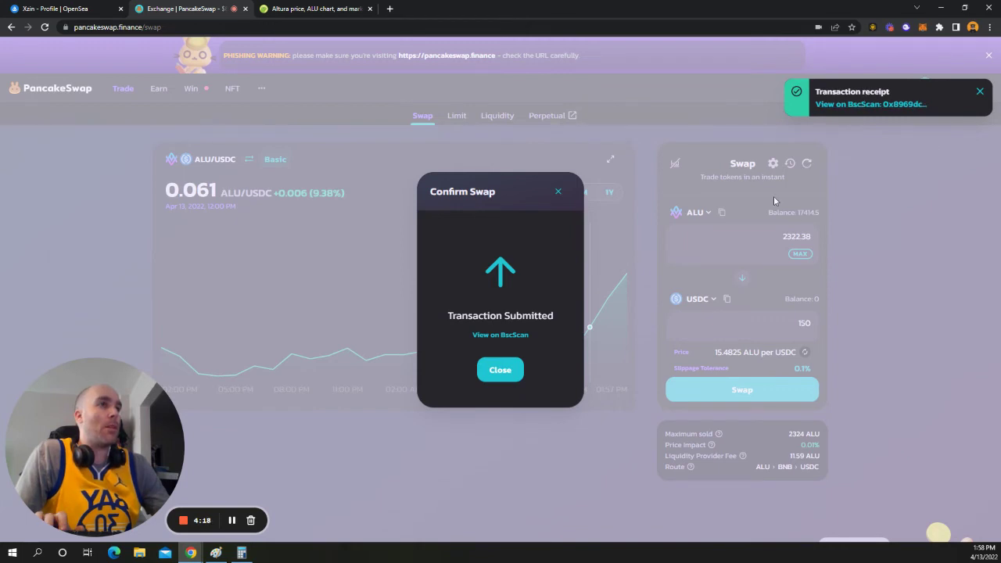
pyautogui.click(501, 371)
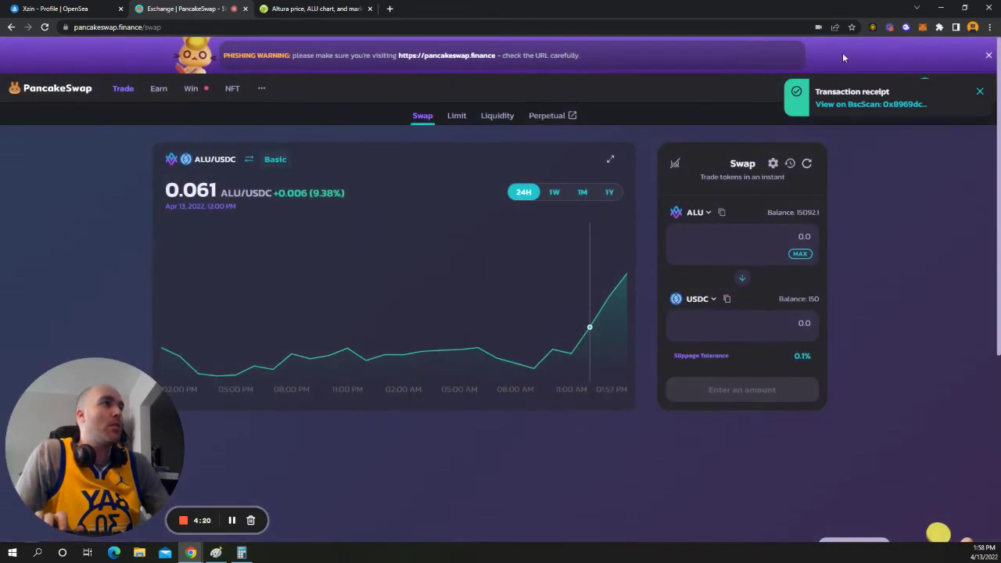
pyautogui.click(872, 27)
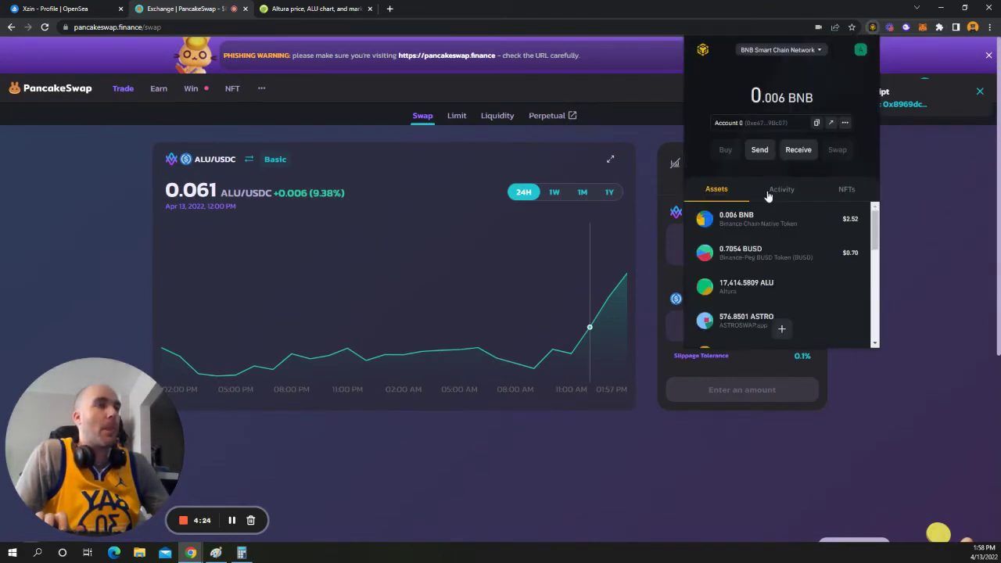
pyautogui.scroll(-1, 792, 230)
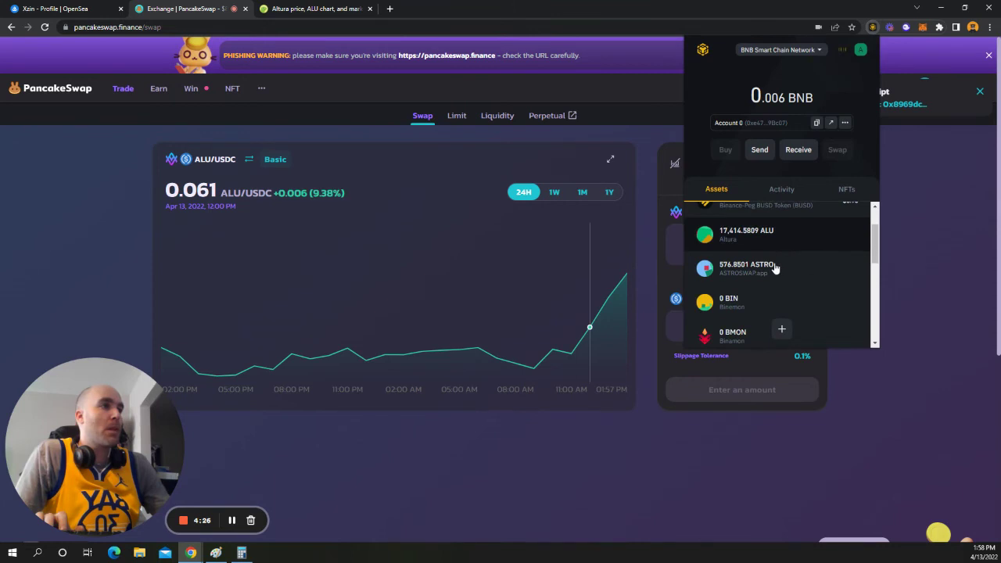
pyautogui.scroll(1, 782, 258)
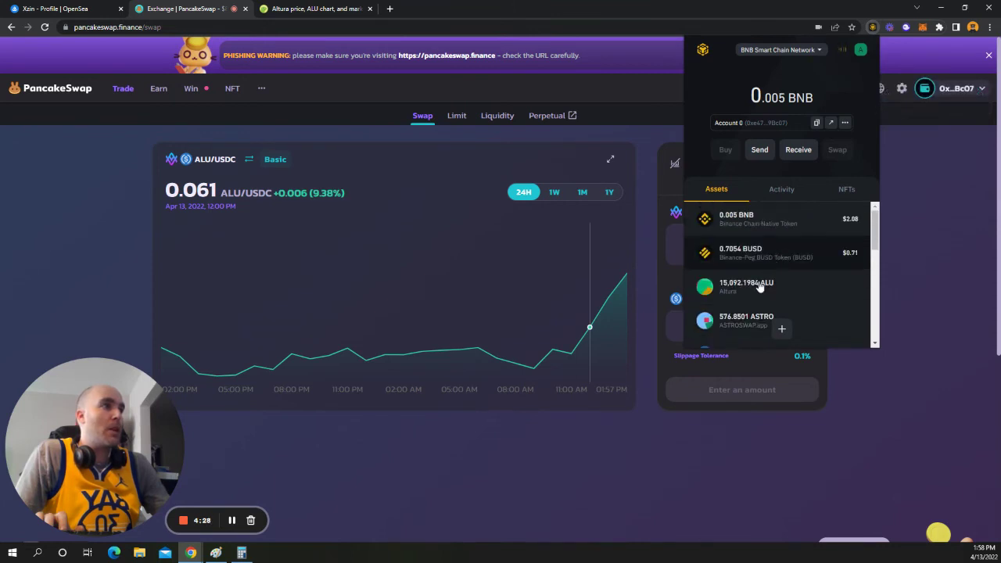
pyautogui.scroll(-2, 763, 286)
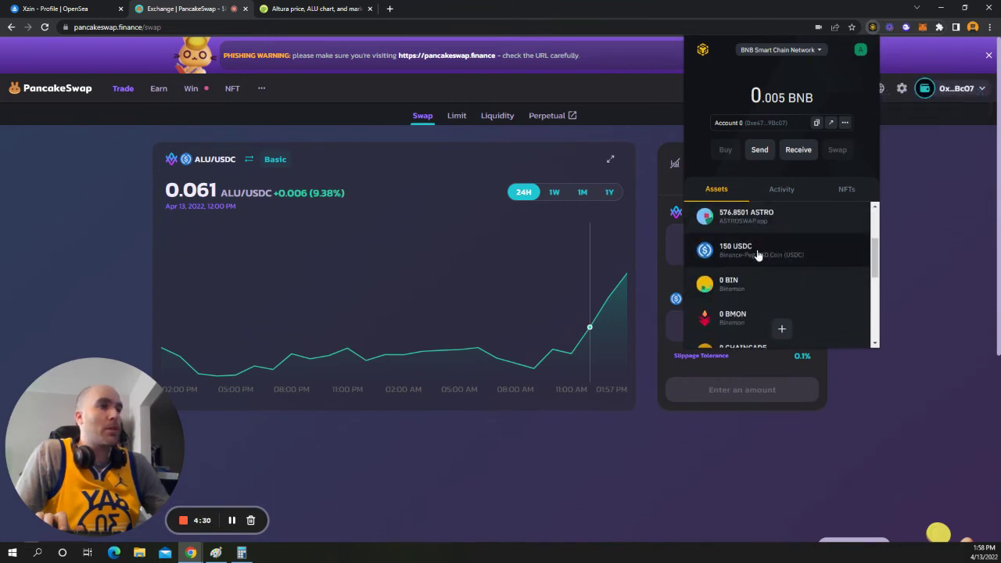
pyautogui.scroll(1, 759, 254)
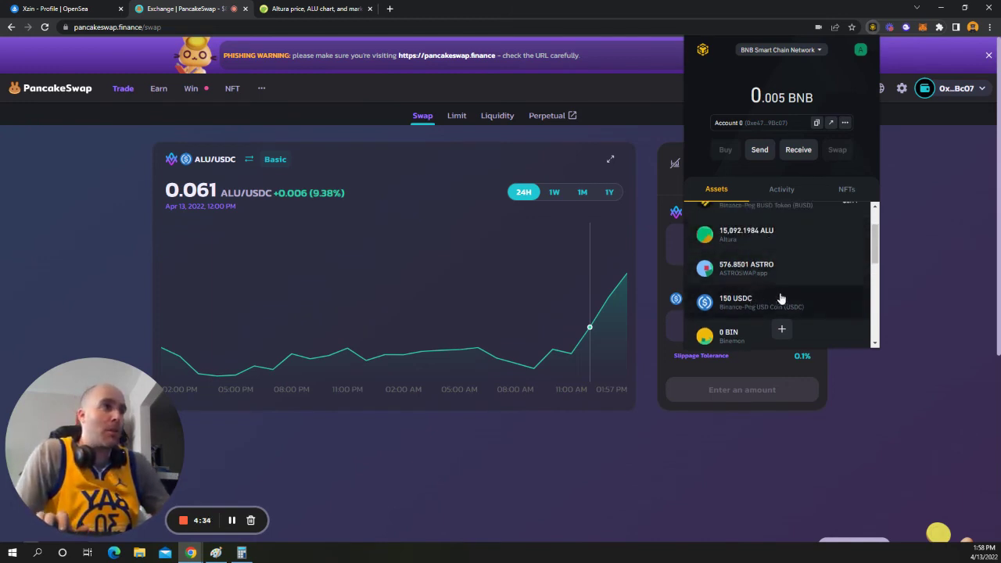
pyautogui.click(868, 284)
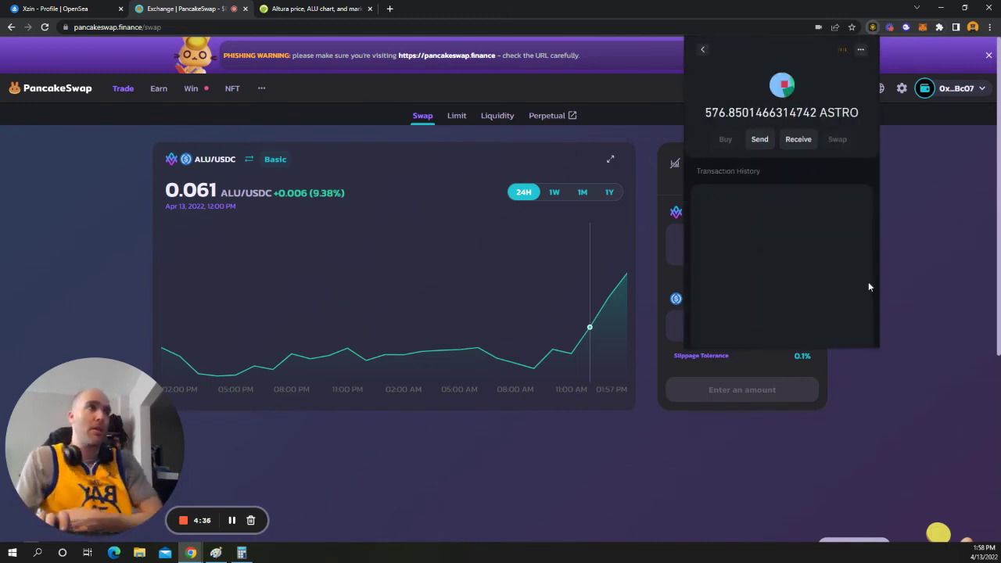
pyautogui.click(937, 211)
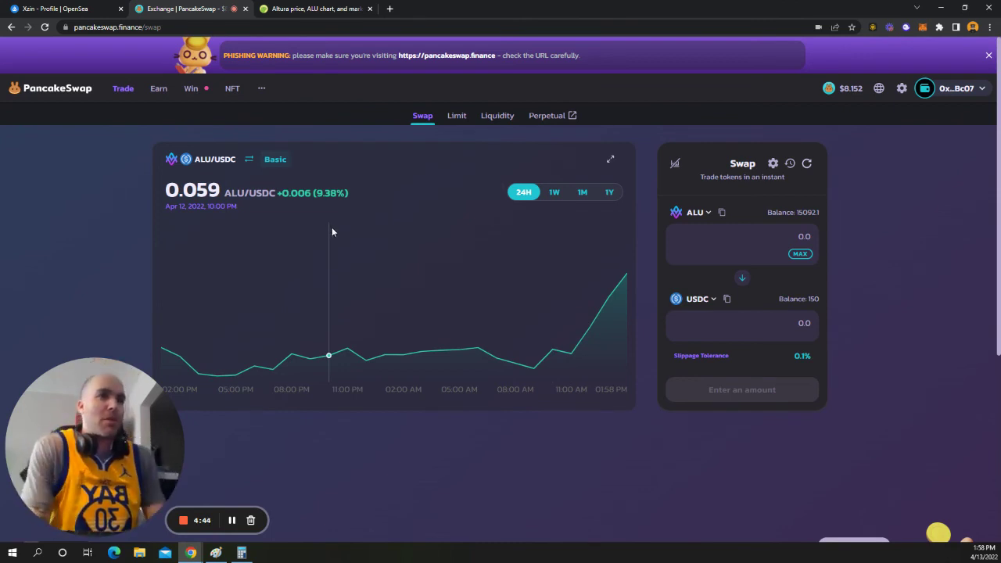
# Load the presenter's own twitter.com profile in the CoinGecko tab and scroll down through it
pyautogui.click(297, 10)
pyautogui.click(274, 25)
pyautogui.write('twitt')
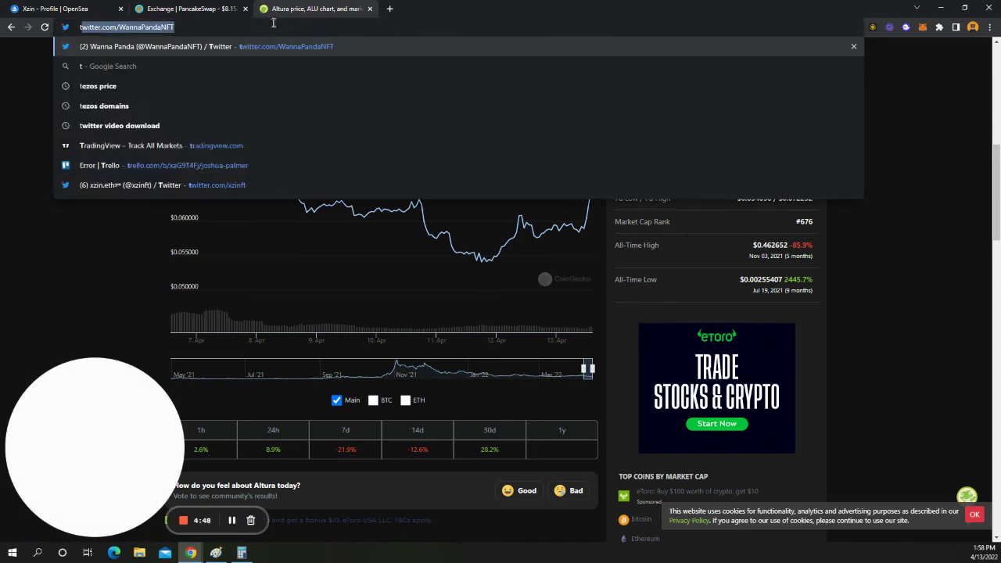
pyautogui.write('er.com/Wann')
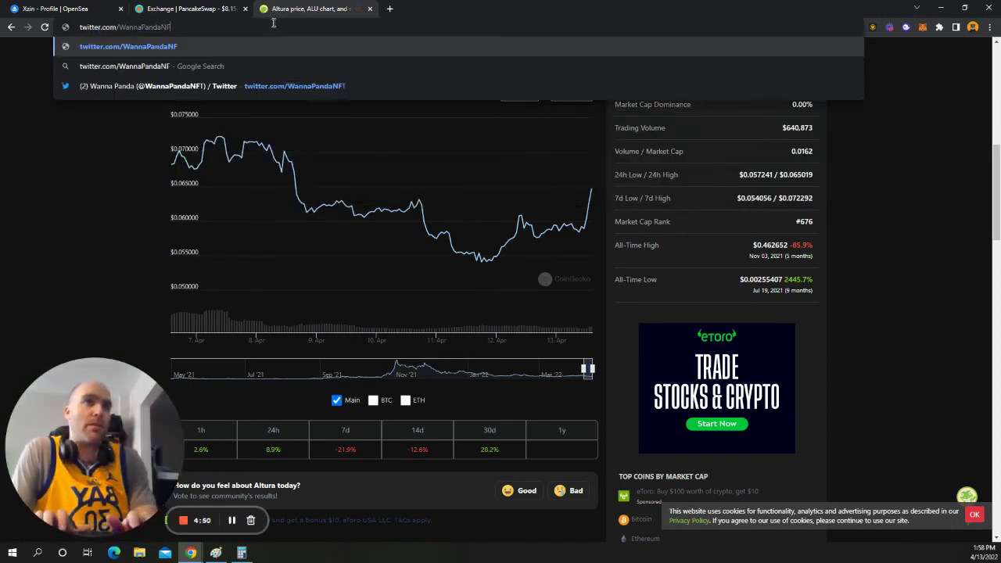
pyautogui.press('BackSpace')
pyautogui.press('BackSpace')
pyautogui.press('BackSpace')
pyautogui.press('BackSpace')
pyautogui.write('xzin')
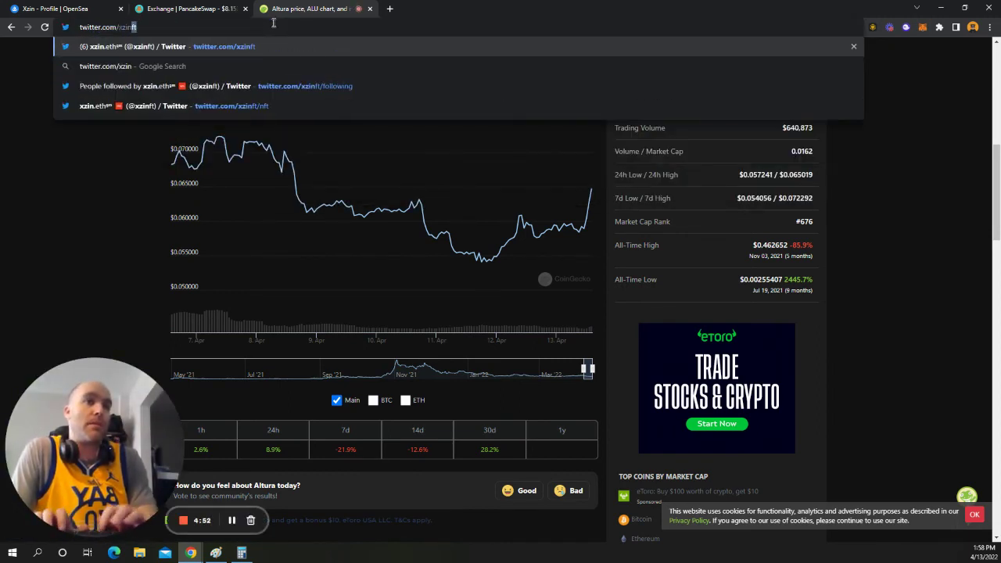
pyautogui.press('Return')
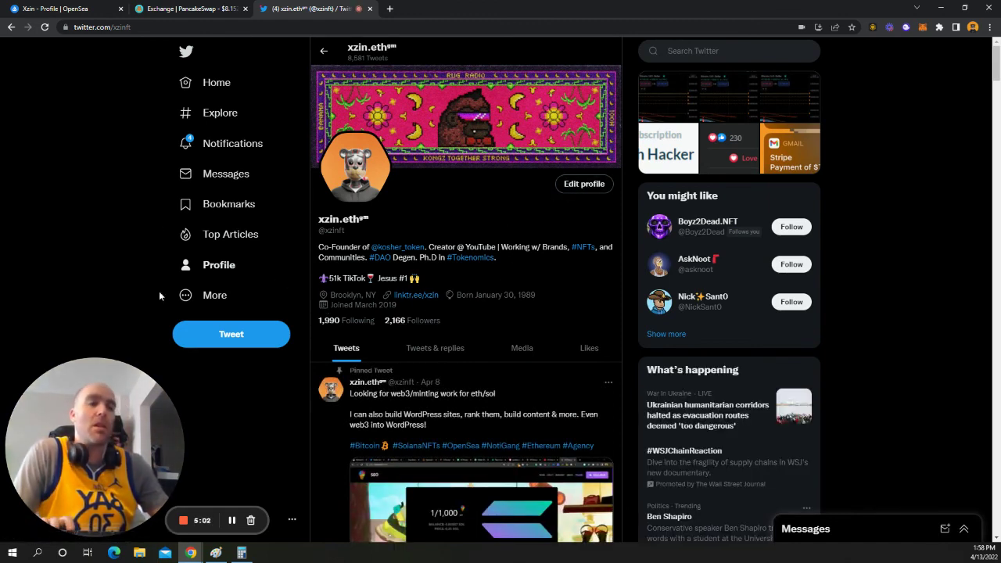
pyautogui.scroll(-1, 114, 277)
pyautogui.scroll(-1, 114, 273)
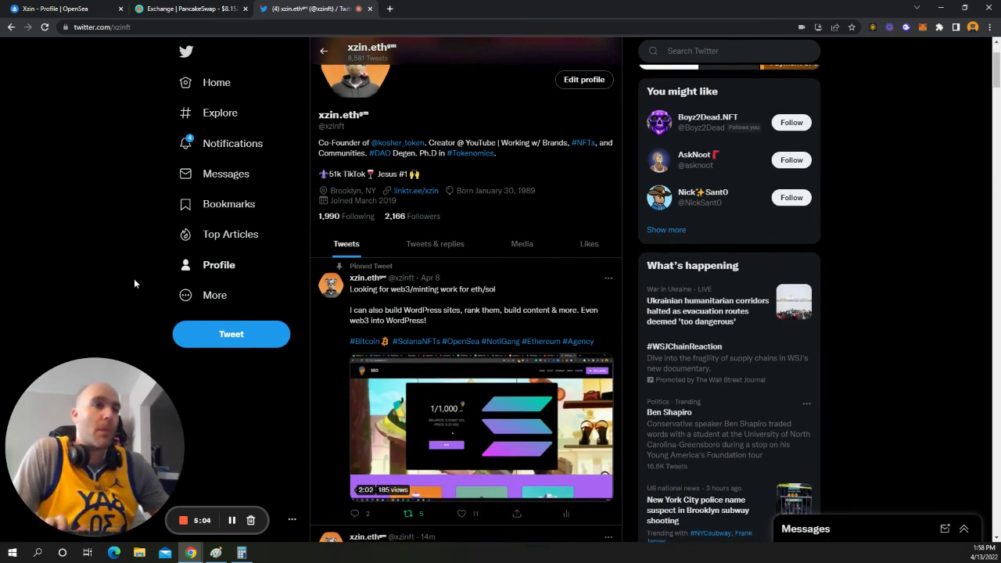
pyautogui.scroll(-1, 131, 280)
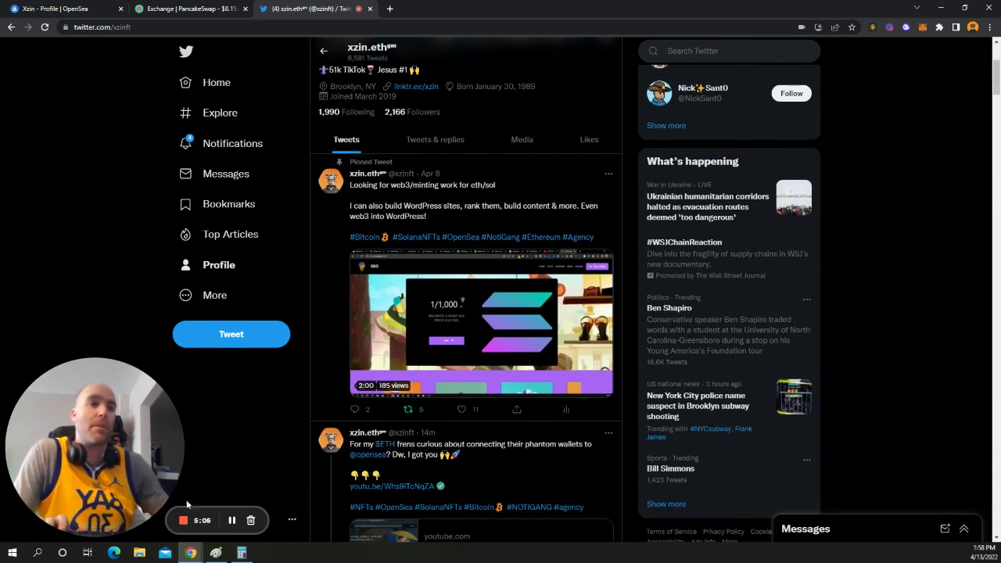